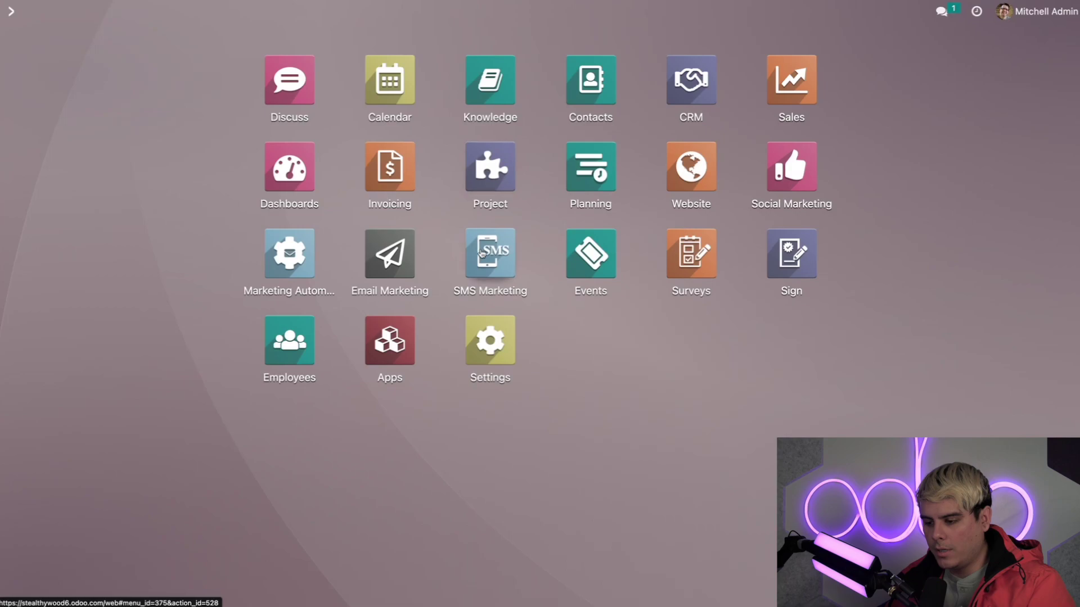
# Create a new campaign named 'Social Media' from the Email Marketing Campaigns board.
pyautogui.click(371, 249)
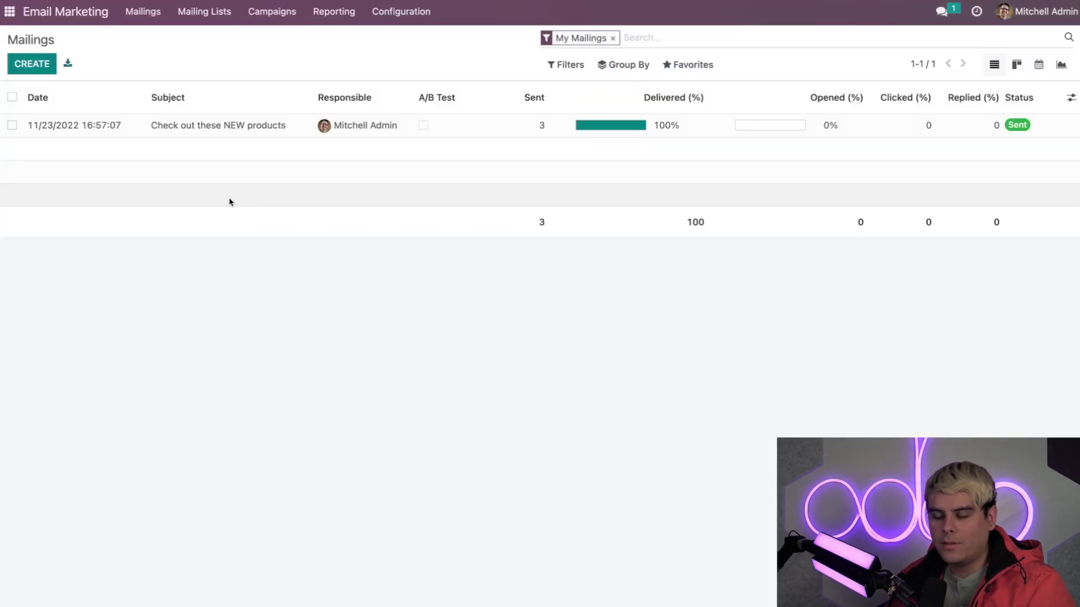
pyautogui.click(266, 21)
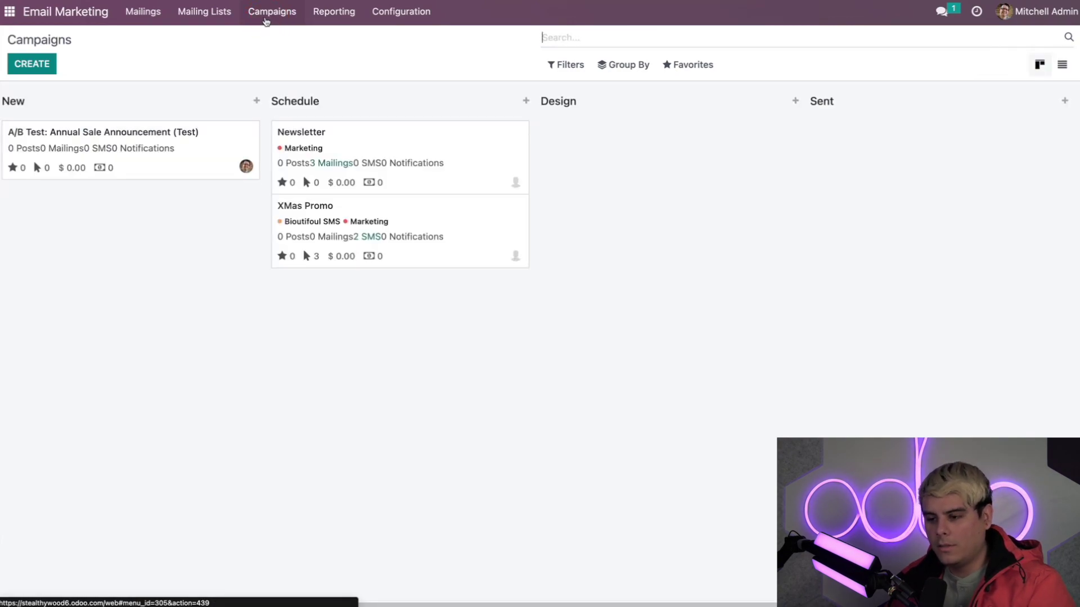
pyautogui.click(45, 65)
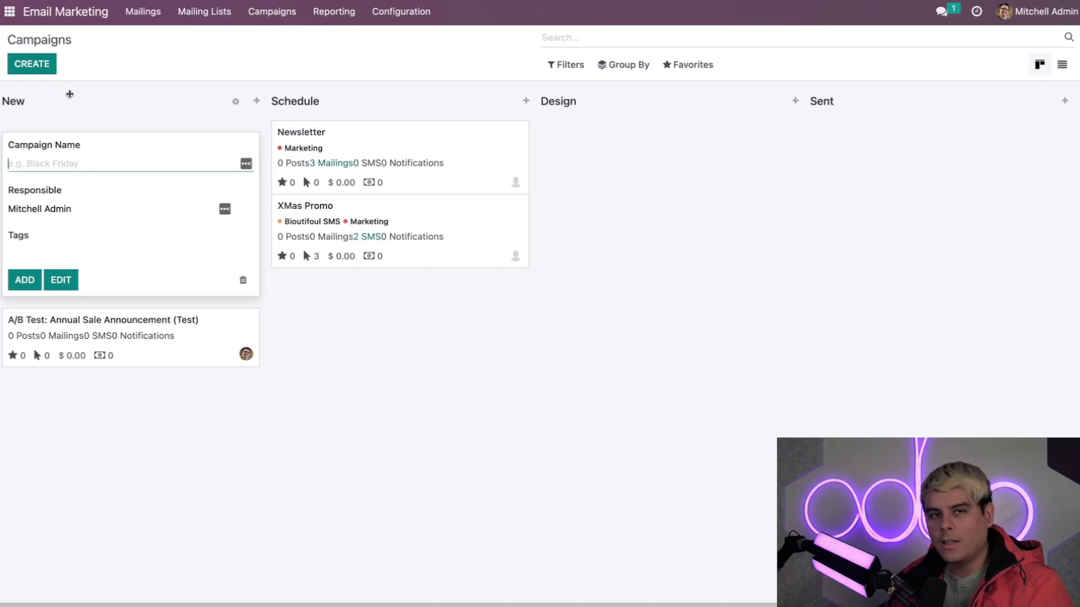
pyautogui.write('Social Media')
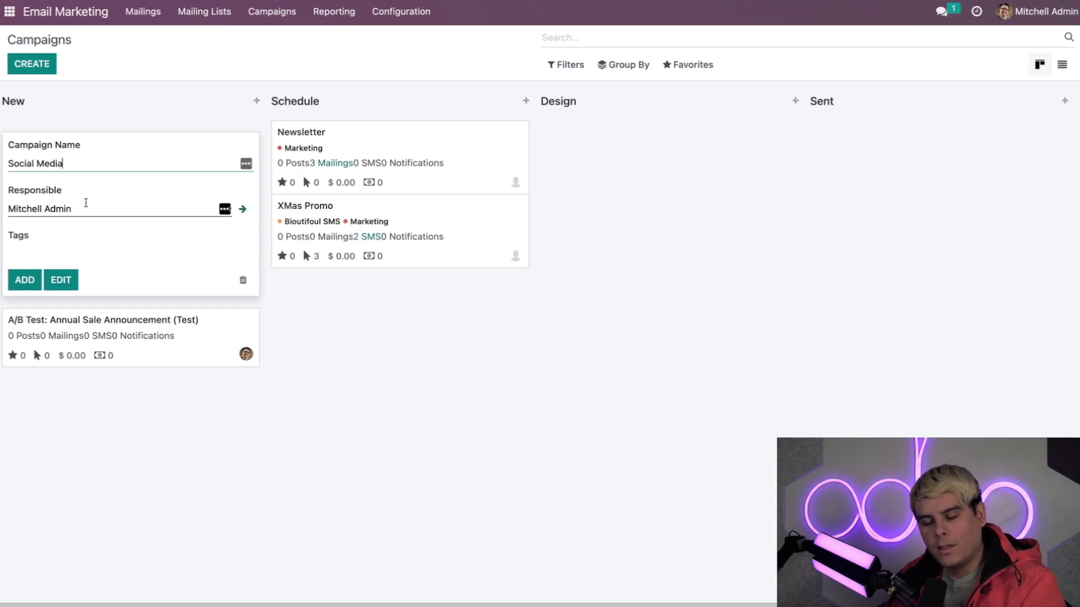
# Tag the campaign with Social Media and Marketing.
pyautogui.click(39, 251)
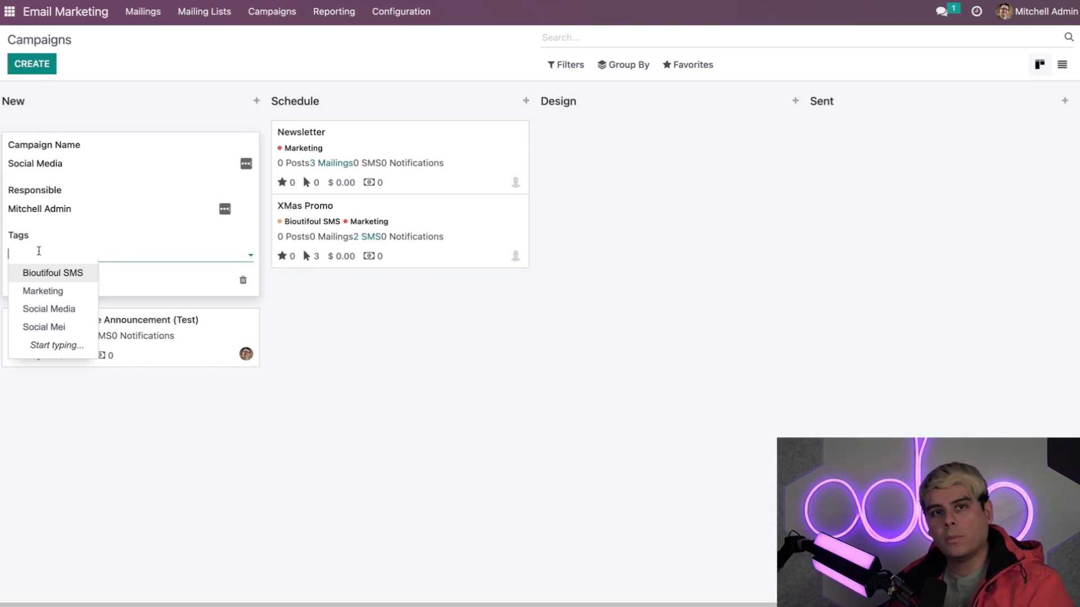
pyautogui.write('Social')
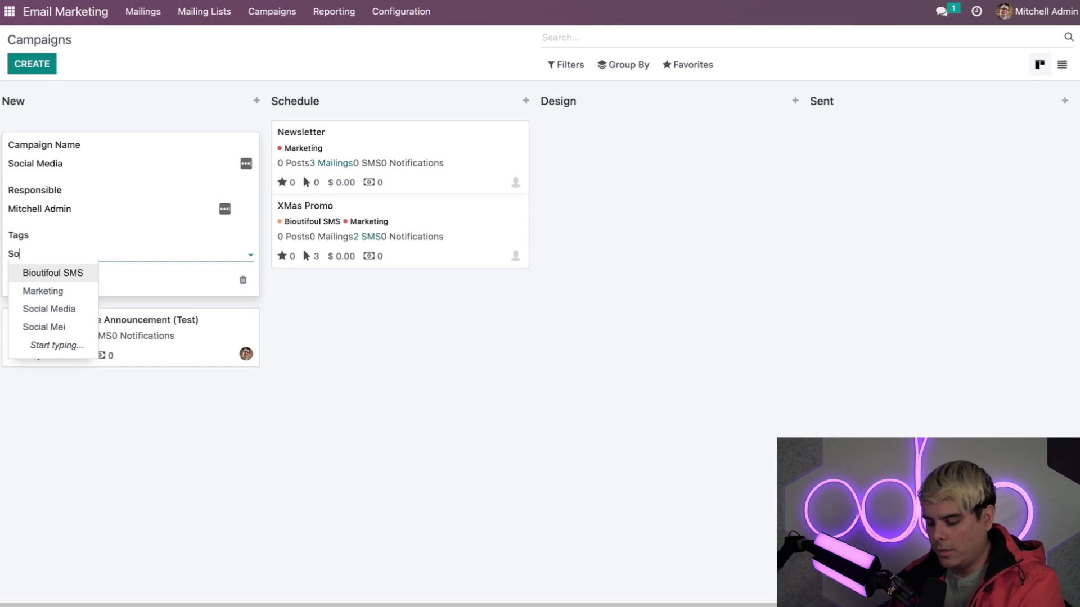
pyautogui.click(42, 273)
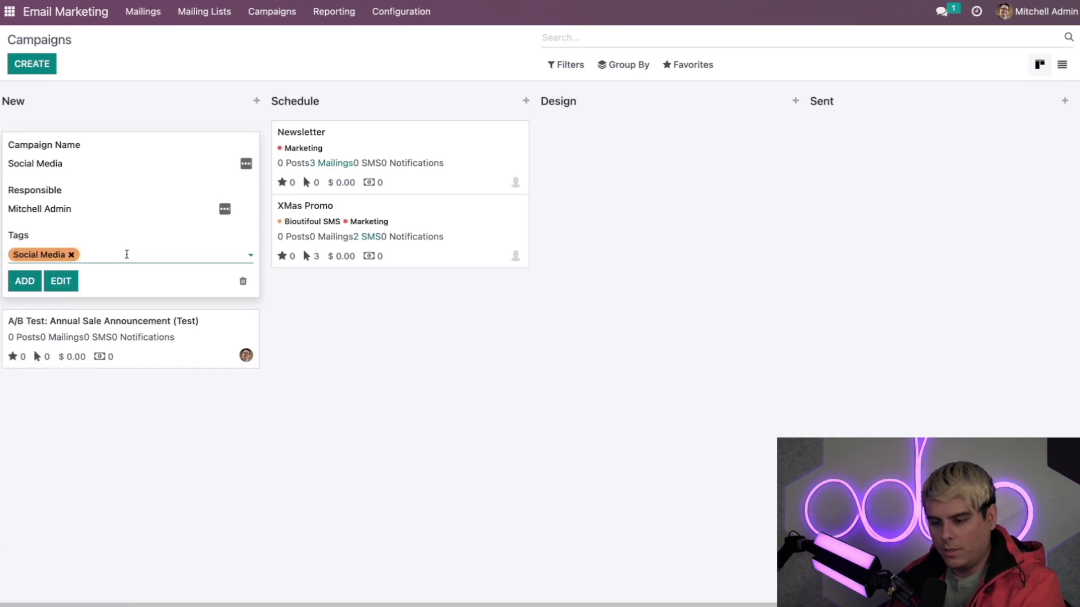
pyautogui.write('Mark')
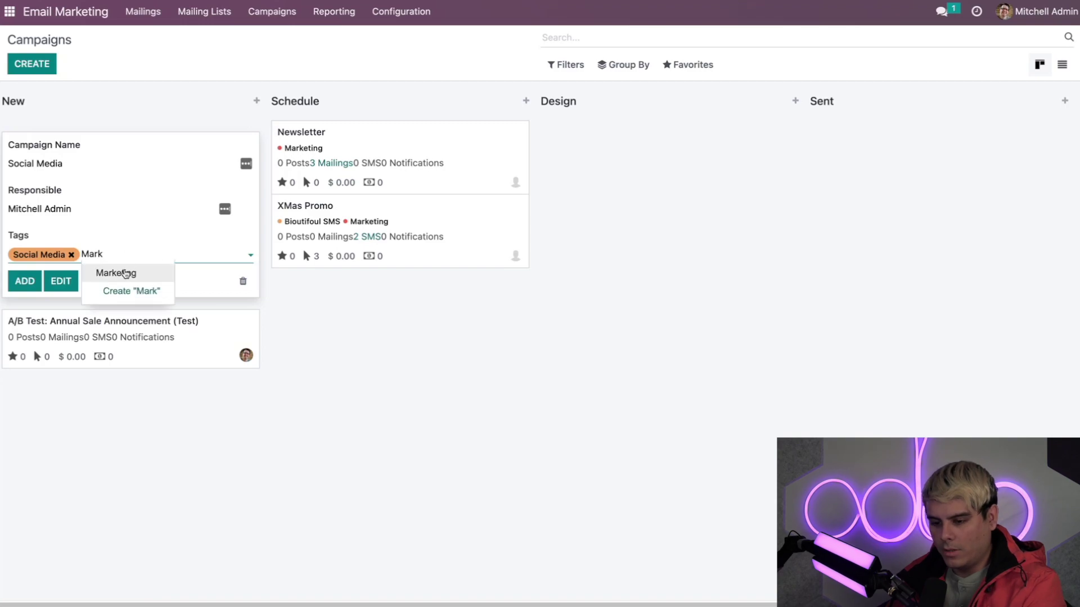
pyautogui.click(125, 273)
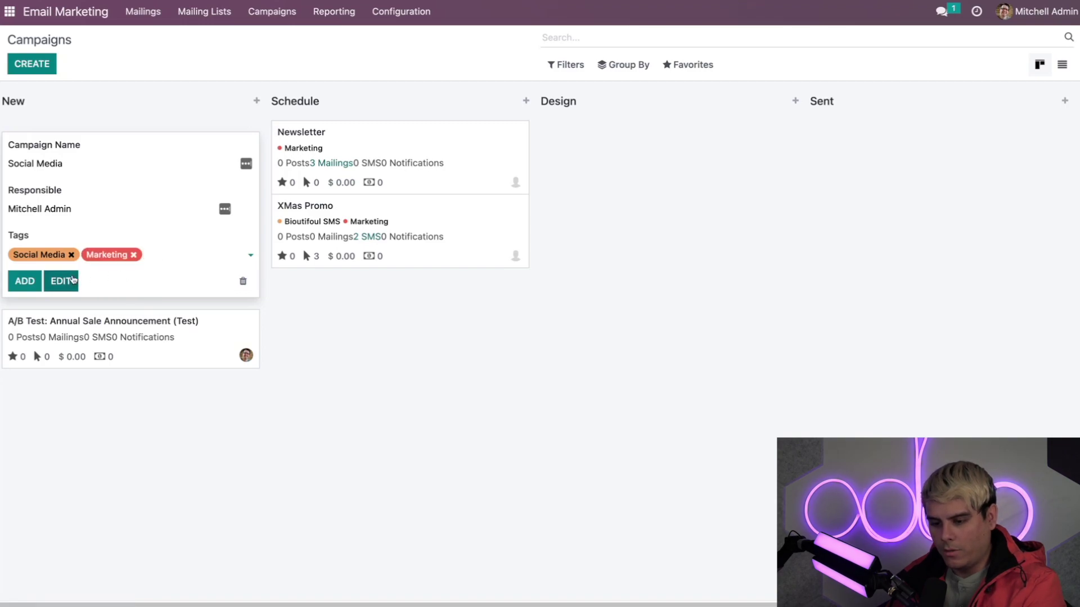
# Open the Social Media campaign's full form and start a new mailing from it.
pyautogui.click(70, 282)
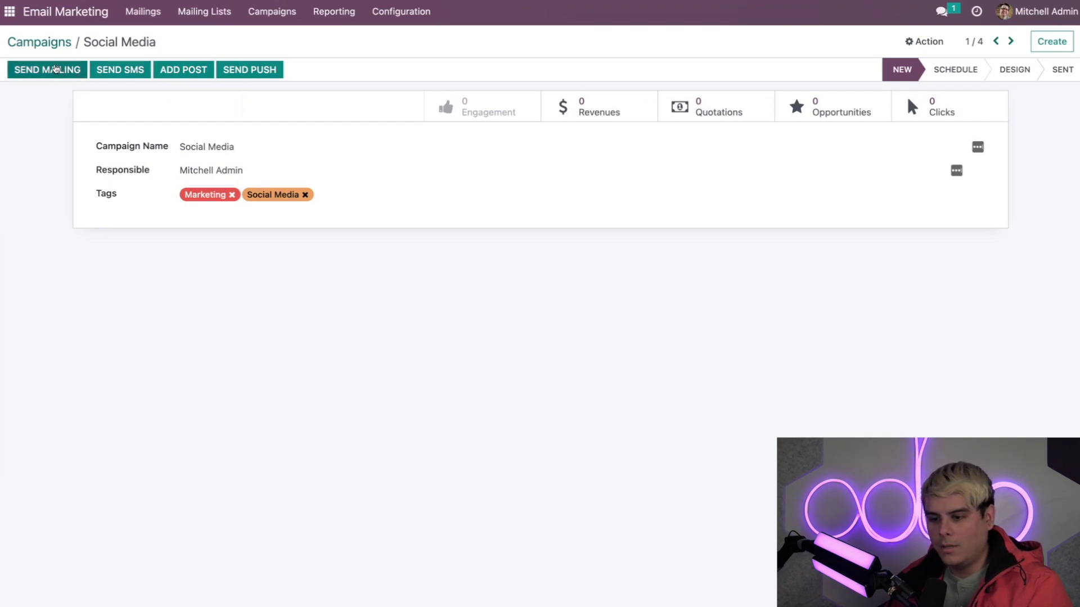
pyautogui.click(56, 68)
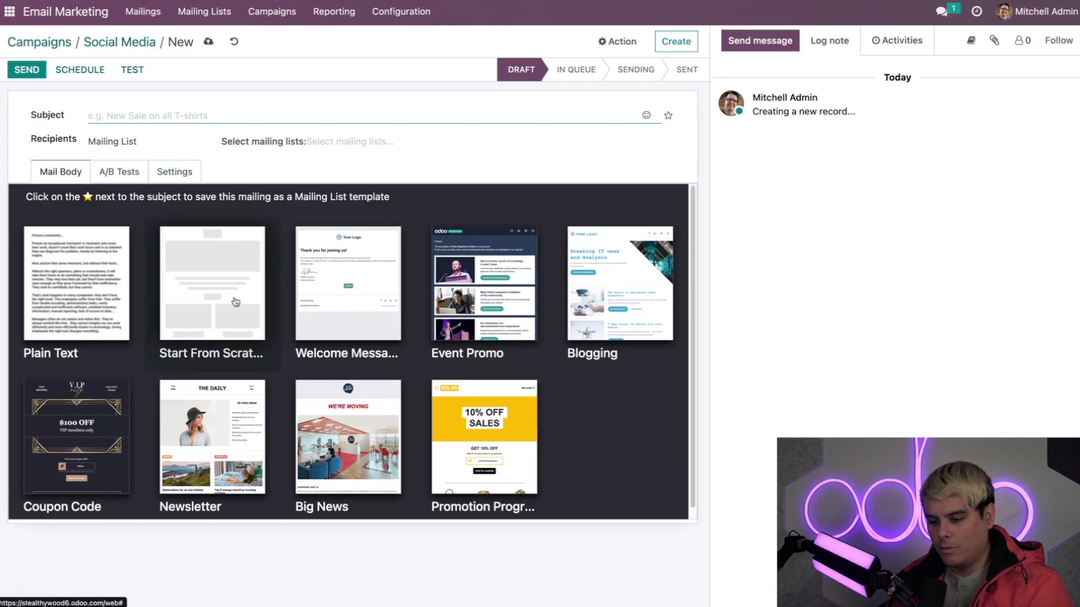
# Choose the Welcome Message template for the mailing body.
pyautogui.scroll(-1, 236, 303)
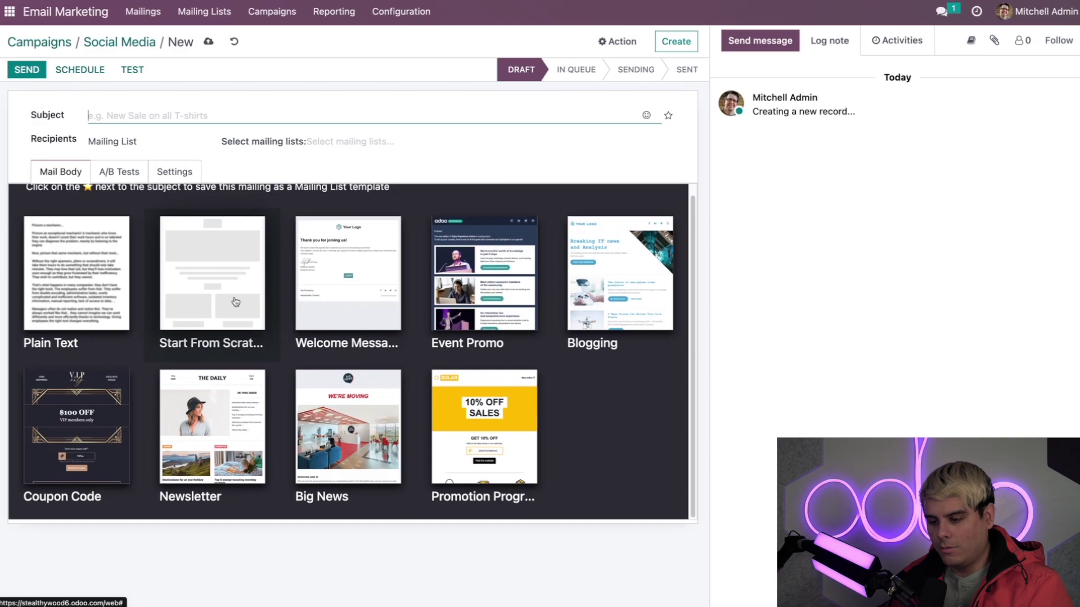
pyautogui.click(369, 268)
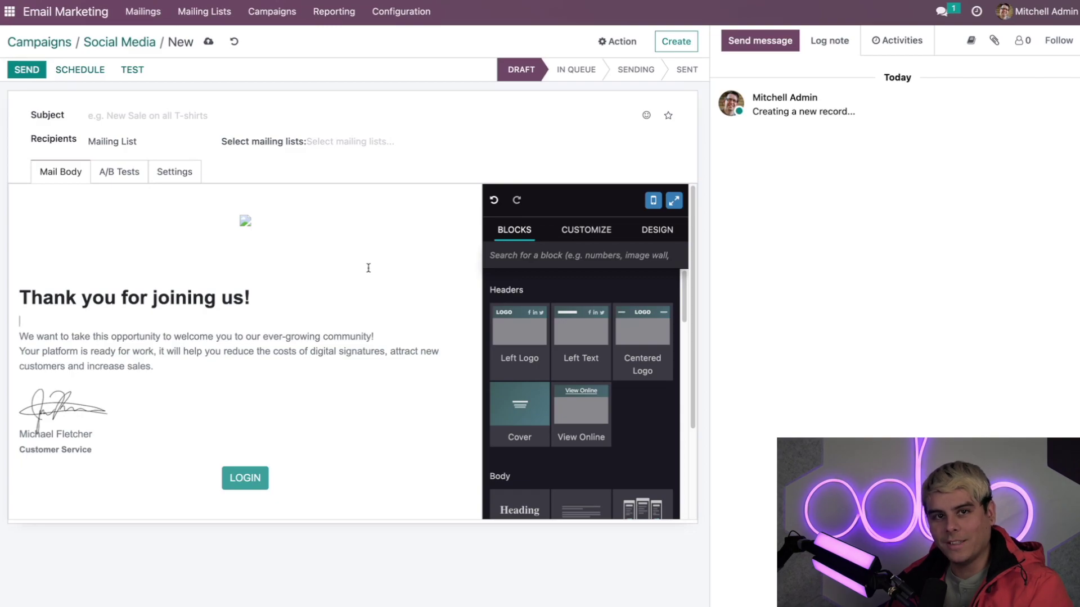
pyautogui.click(137, 114)
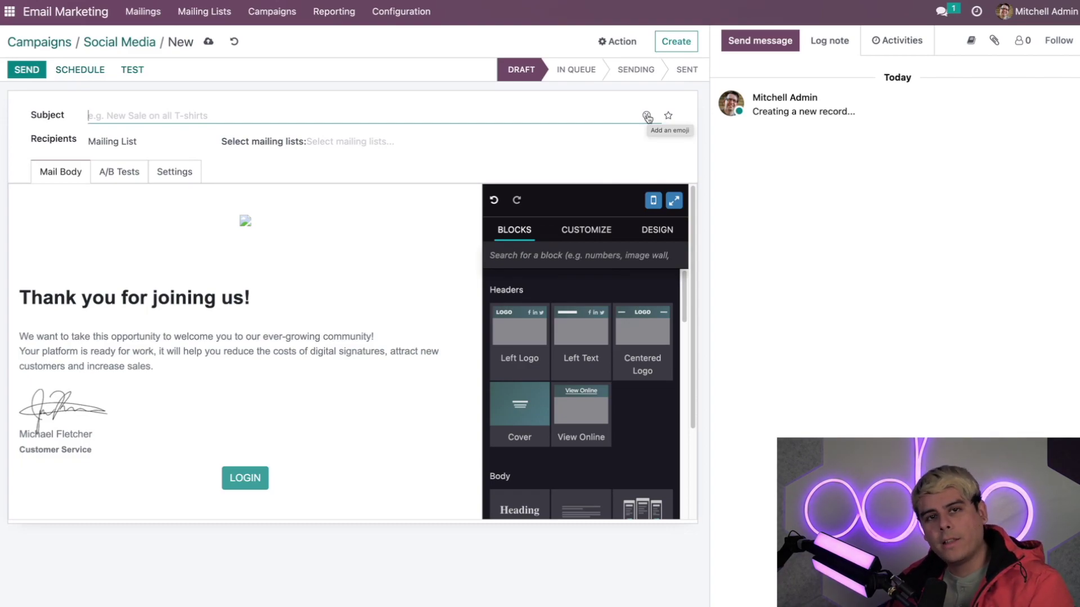
# Set the subject to '😎 Follow us on Twitter 😱', lowercasing the mistyped 'Us'.
pyautogui.click(647, 116)
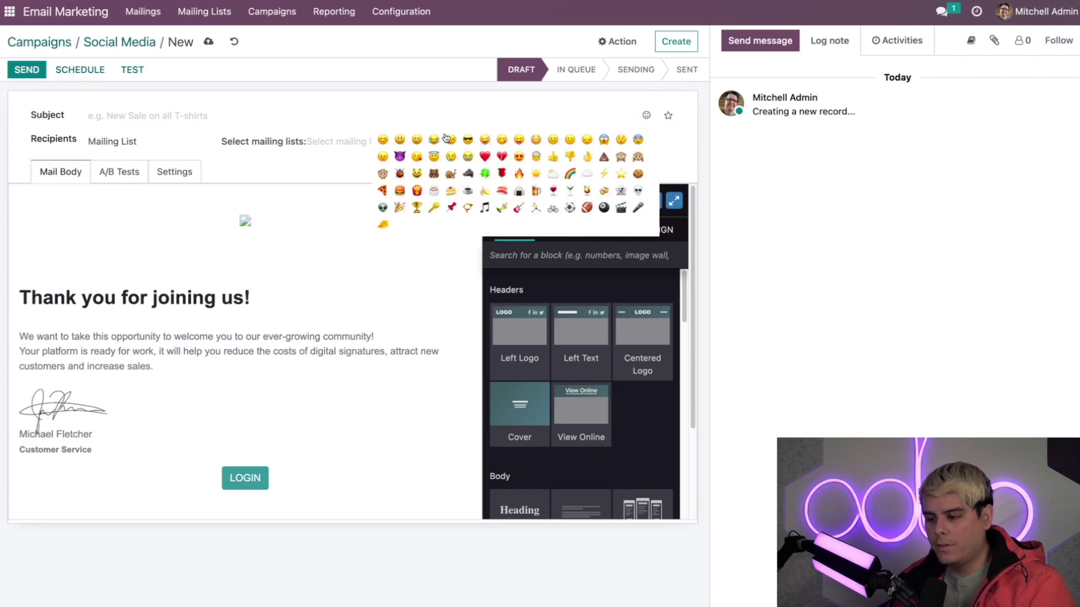
pyautogui.click(467, 140)
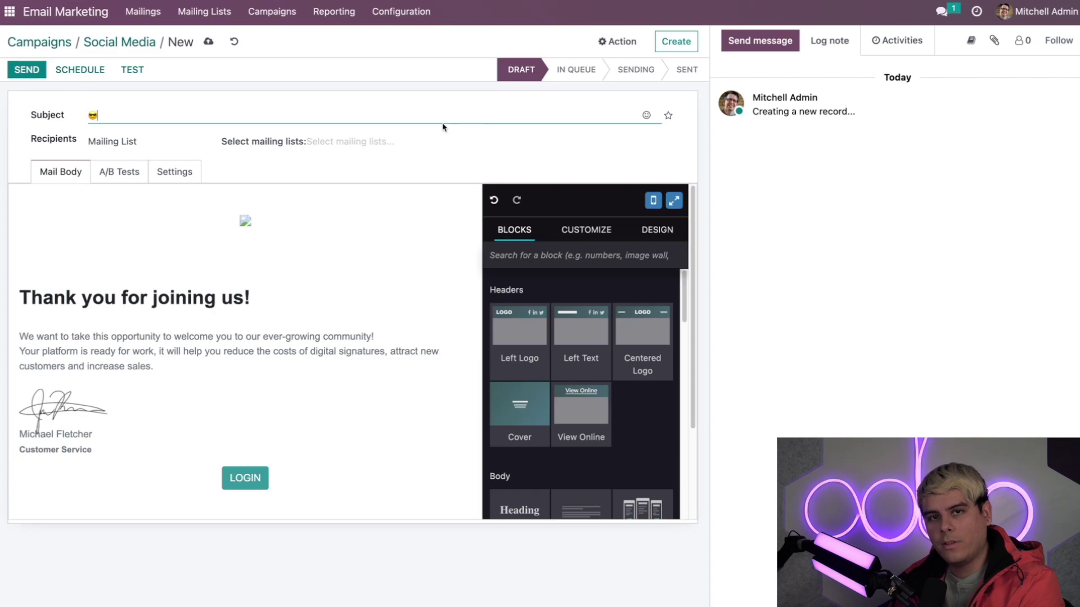
pyautogui.write('Follow U')
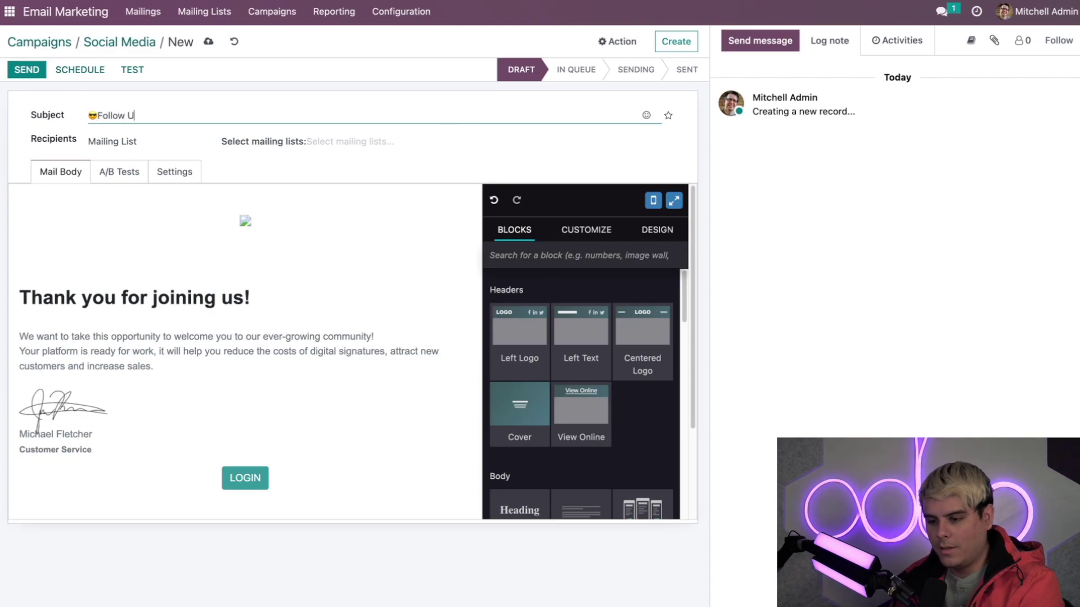
pyautogui.write('s on Twitter')
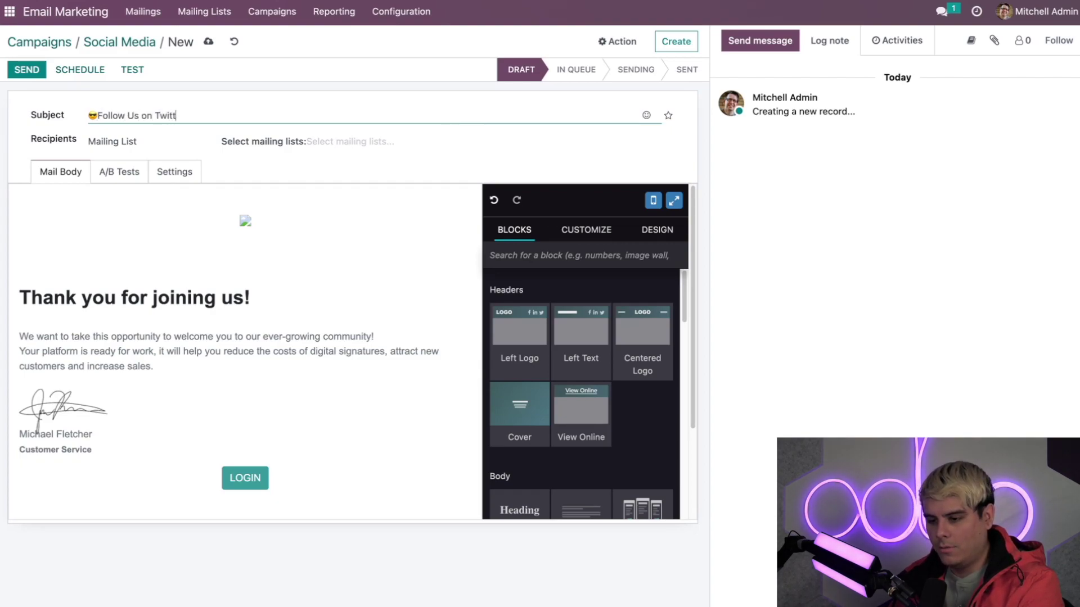
pyautogui.click(134, 115)
pyautogui.press('BackSpace')
pyautogui.write('u')
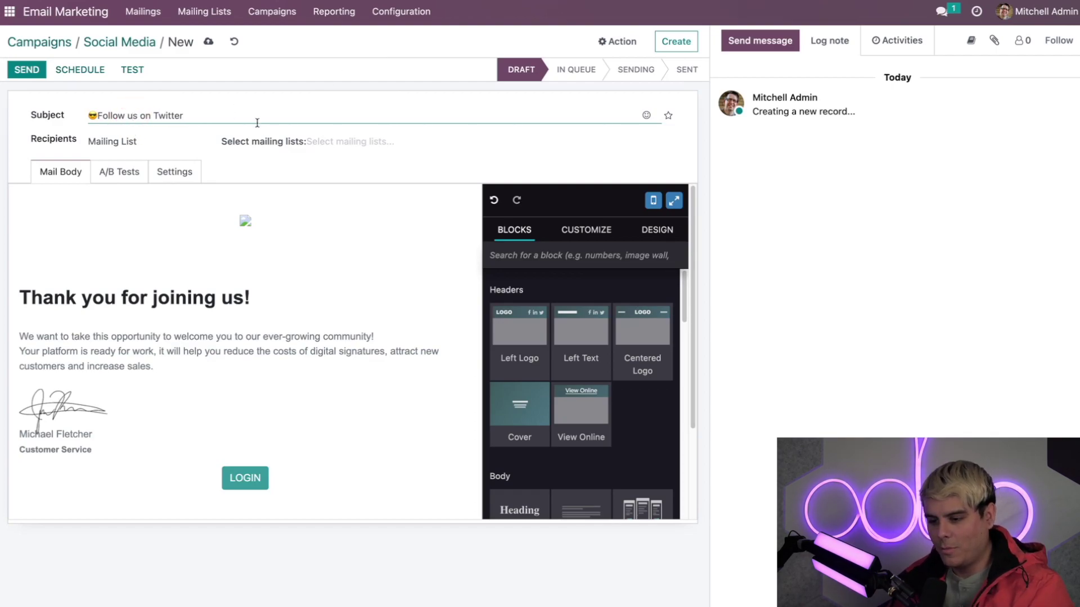
pyautogui.click(647, 116)
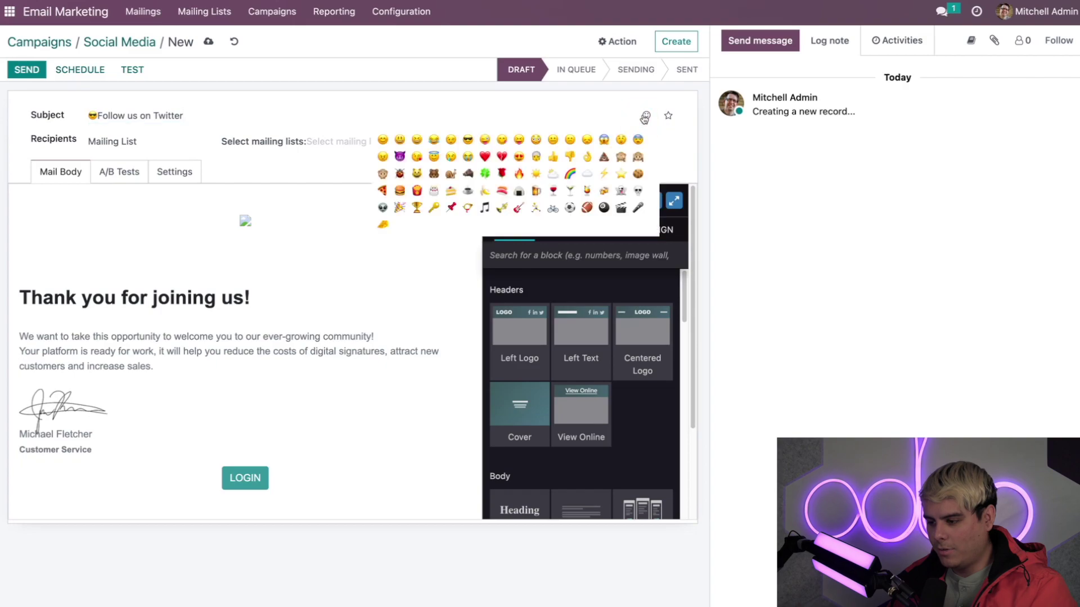
pyautogui.click(605, 141)
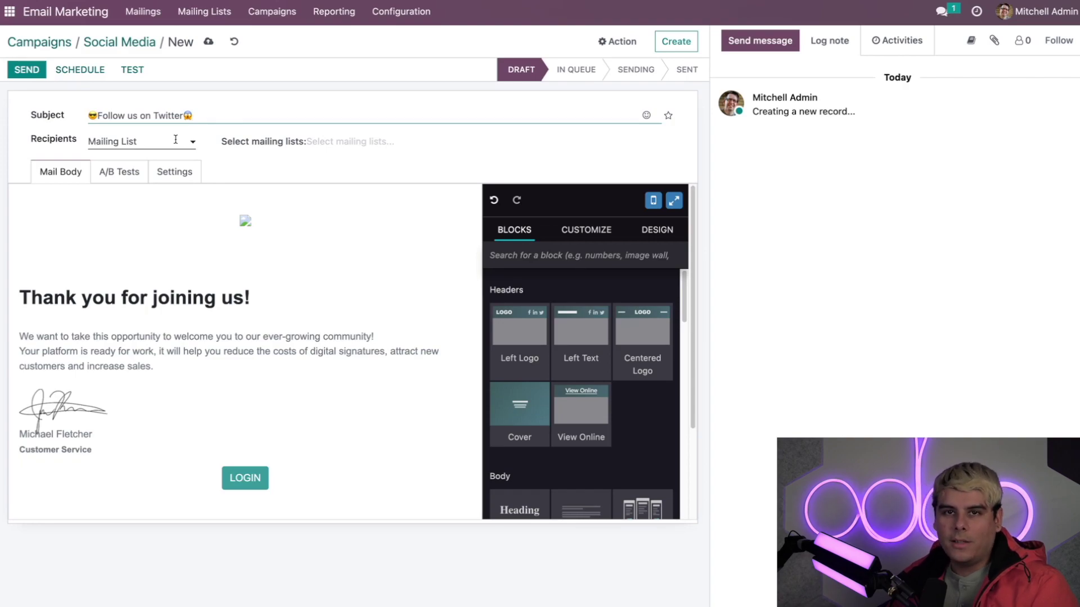
# Address the mailing to the Newsletter mailing list with 7 contacts.
pyautogui.click(175, 139)
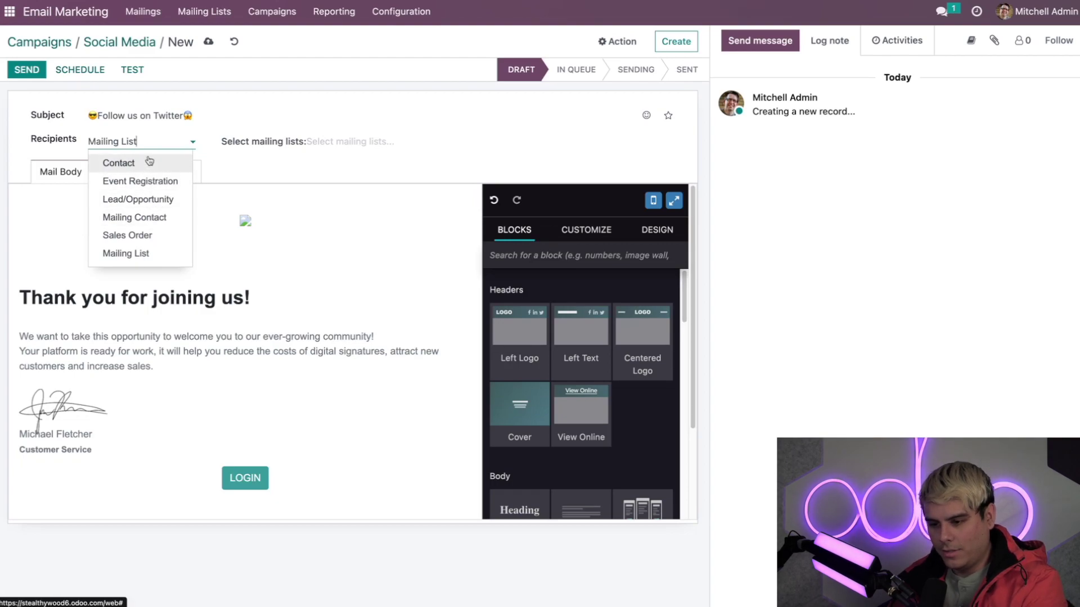
pyautogui.click(147, 138)
pyautogui.tripleClick(145, 139)
pyautogui.write('N')
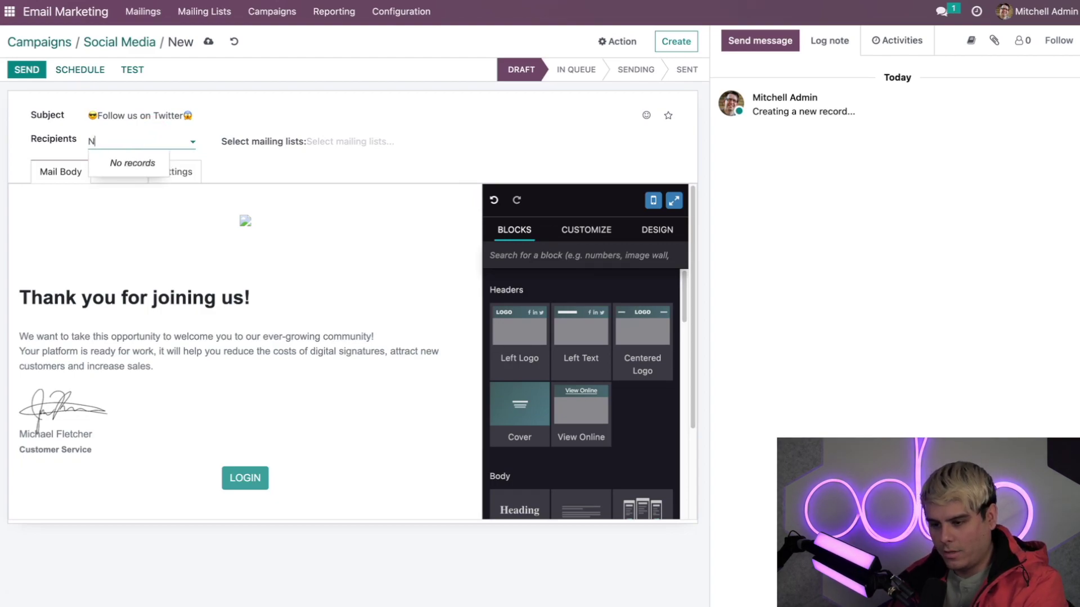
pyautogui.write('ewsle')
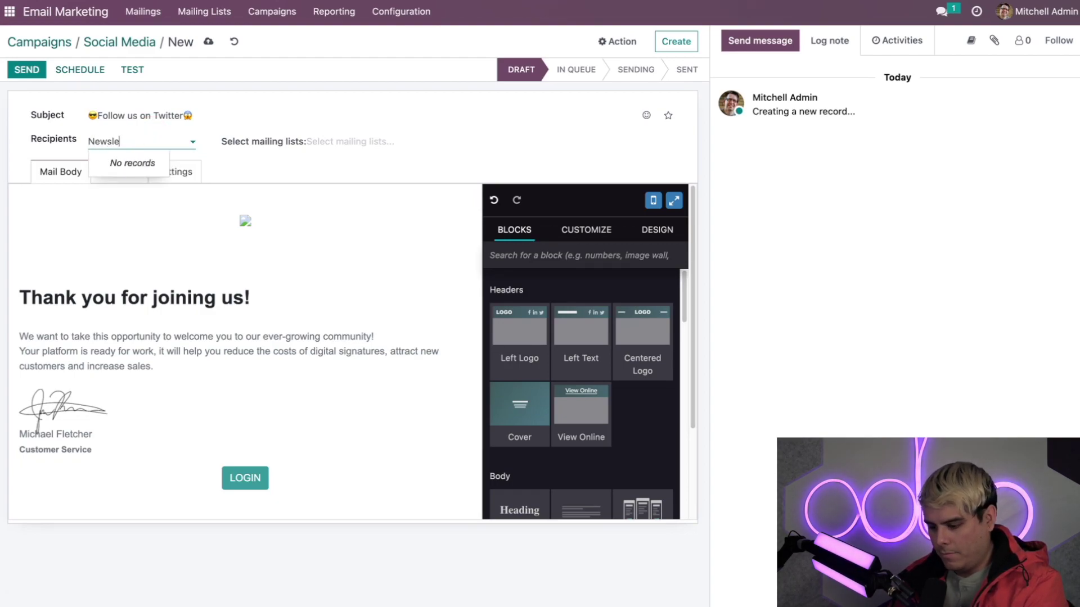
pyautogui.write('tter')
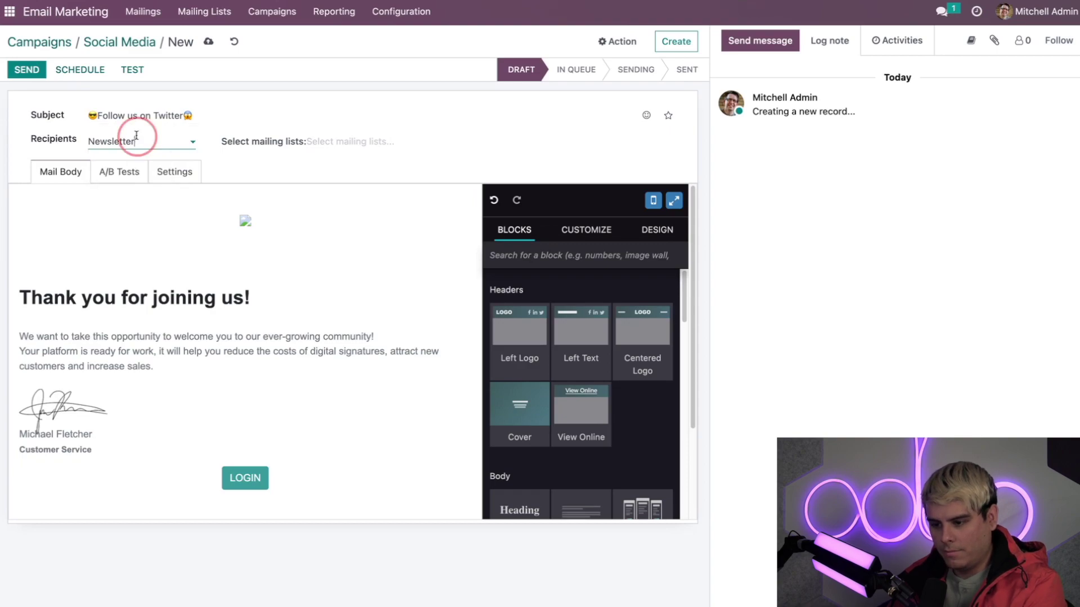
pyautogui.tripleClick(137, 135)
pyautogui.press('BackSpace')
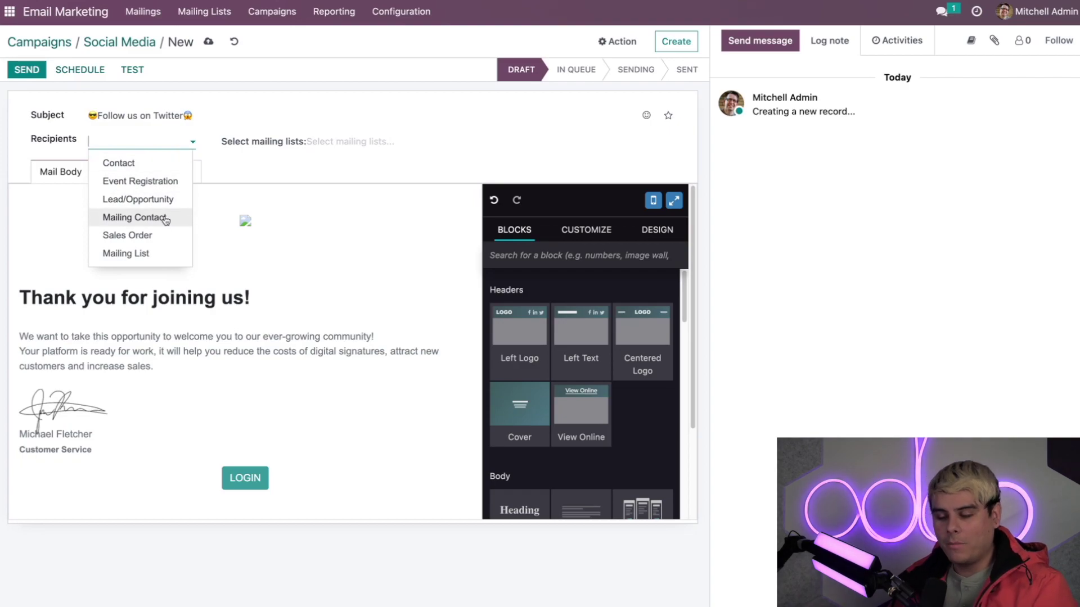
pyautogui.click(155, 254)
pyautogui.click(346, 142)
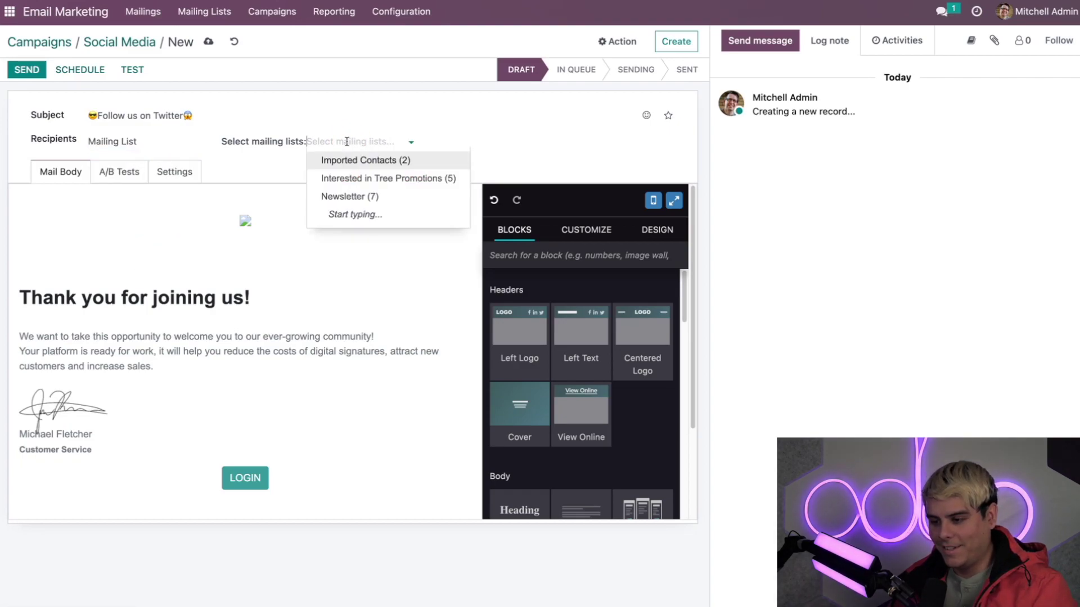
pyautogui.click(343, 195)
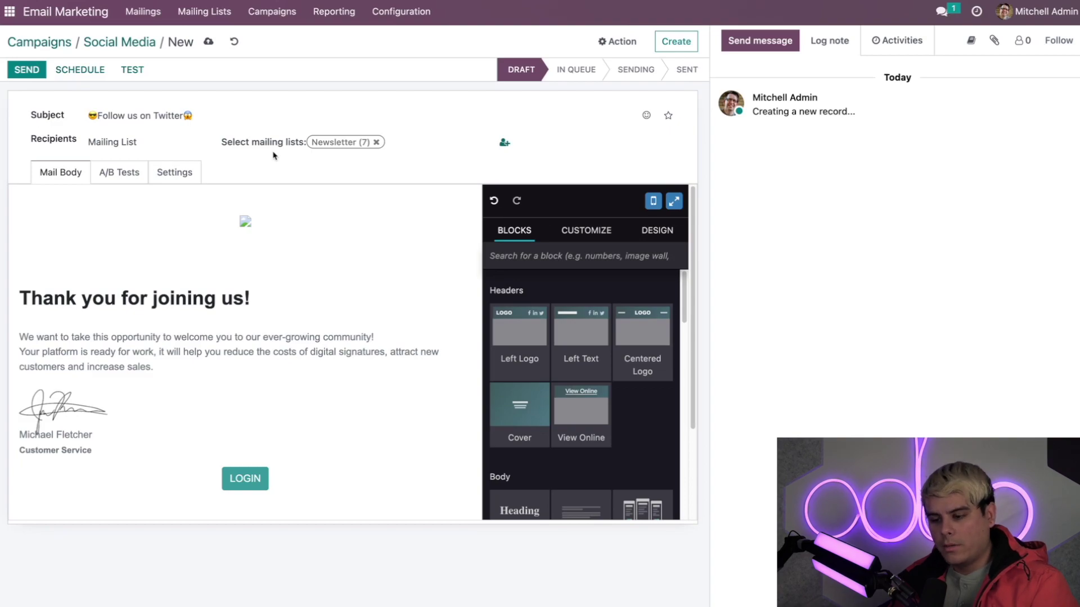
# Retype the welcome heading as 'Please follow us on twitter!' with a blank line beneath.
pyautogui.click(189, 239)
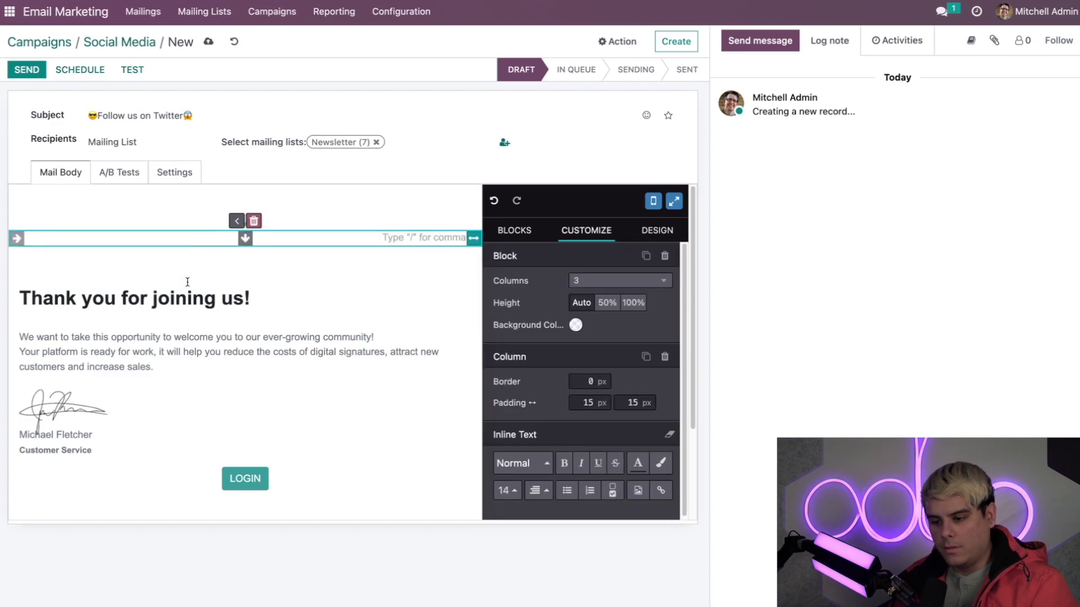
pyautogui.click(180, 295)
pyautogui.moveTo(242, 298); pyautogui.dragTo(23, 303)
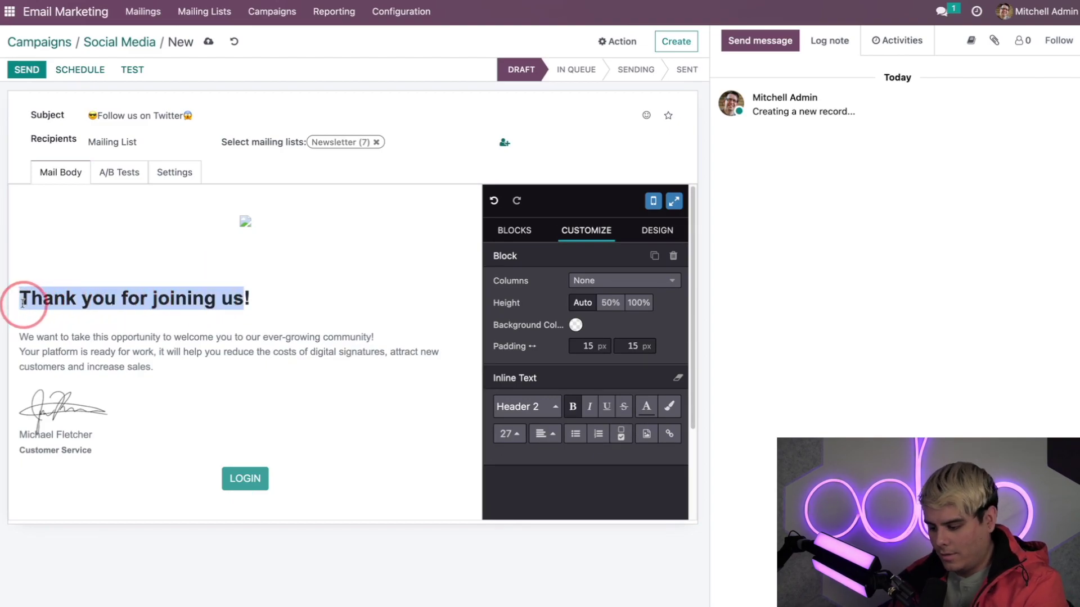
pyautogui.write('Please')
pyautogui.press('BackSpace')
pyautogui.press('BackSpace')
pyautogui.press('BackSpace')
pyautogui.press('BackSpace')
pyautogui.press('BackSpace')
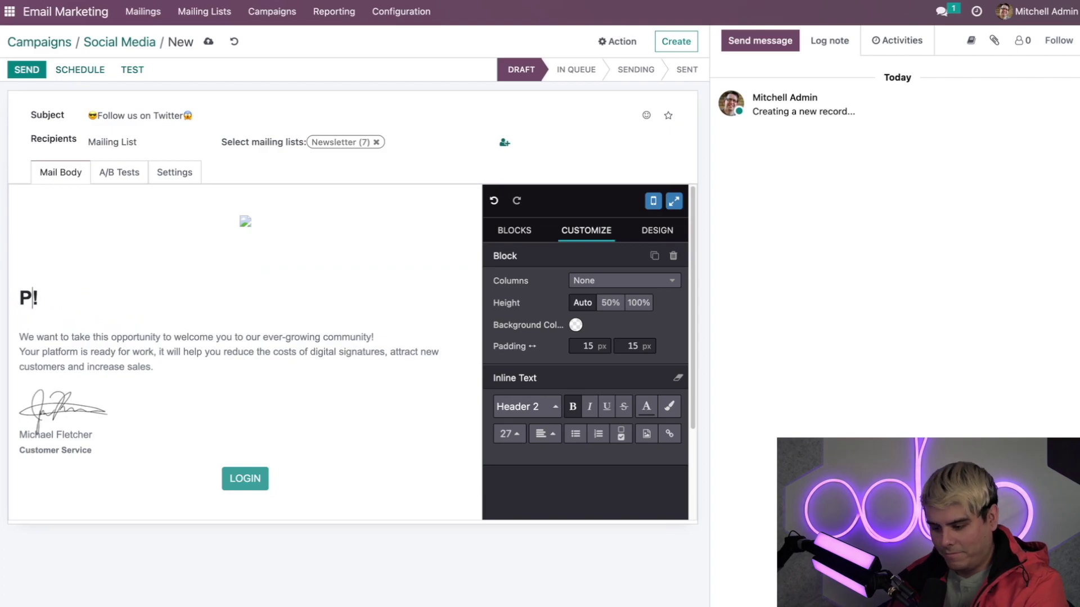
pyautogui.write('lease follow ')
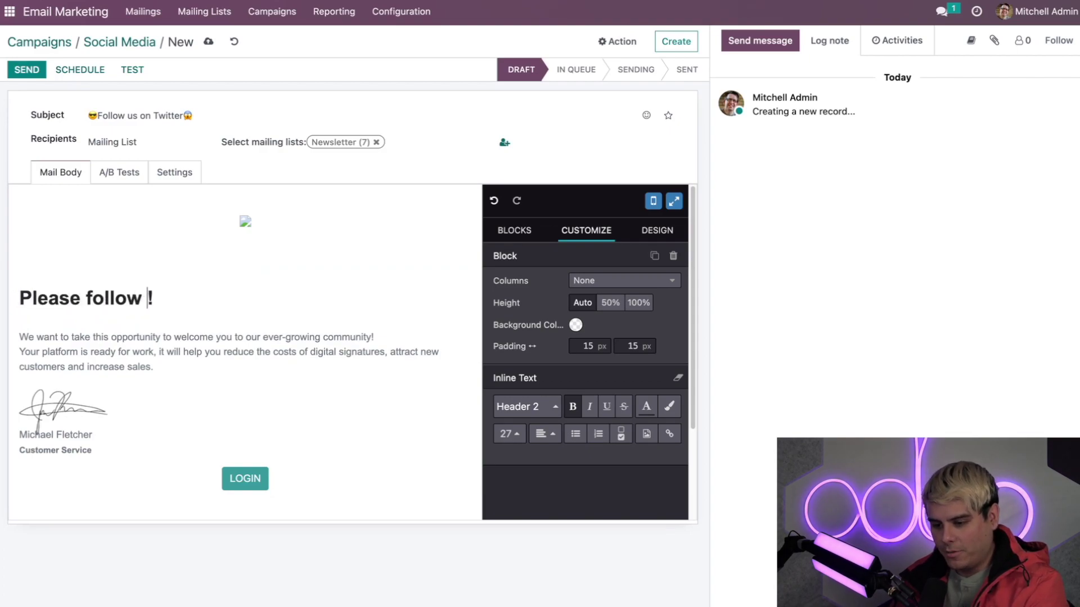
pyautogui.write('us on twitter')
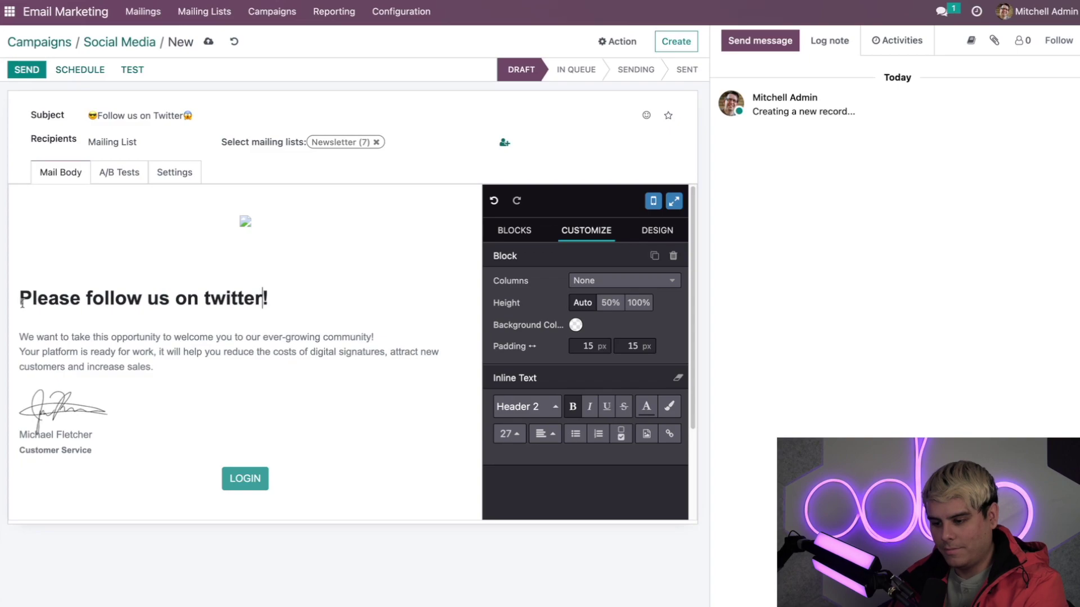
pyautogui.click(294, 307)
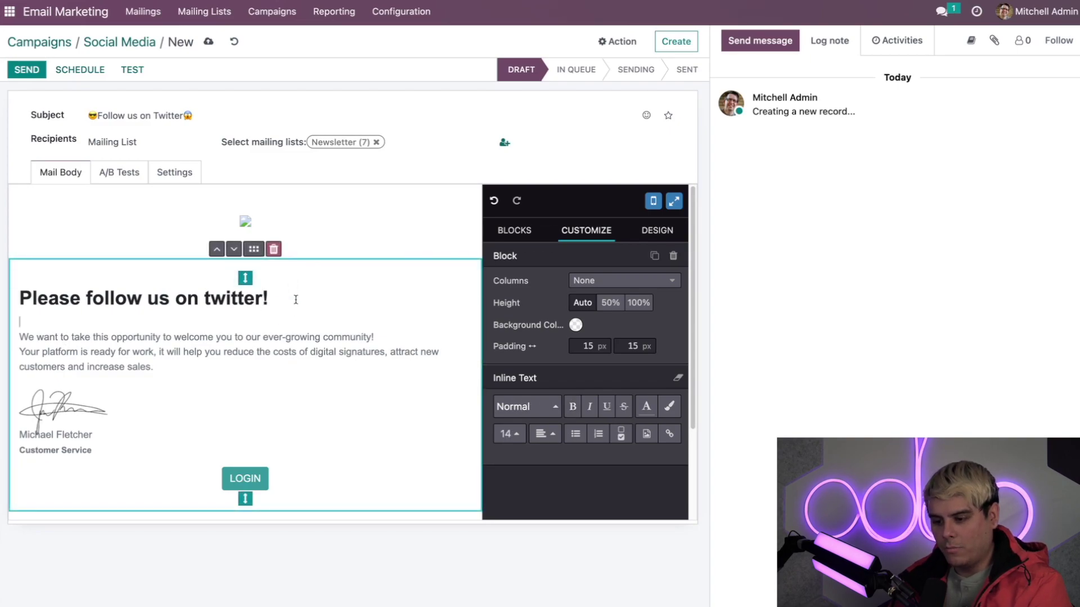
pyautogui.click(295, 299)
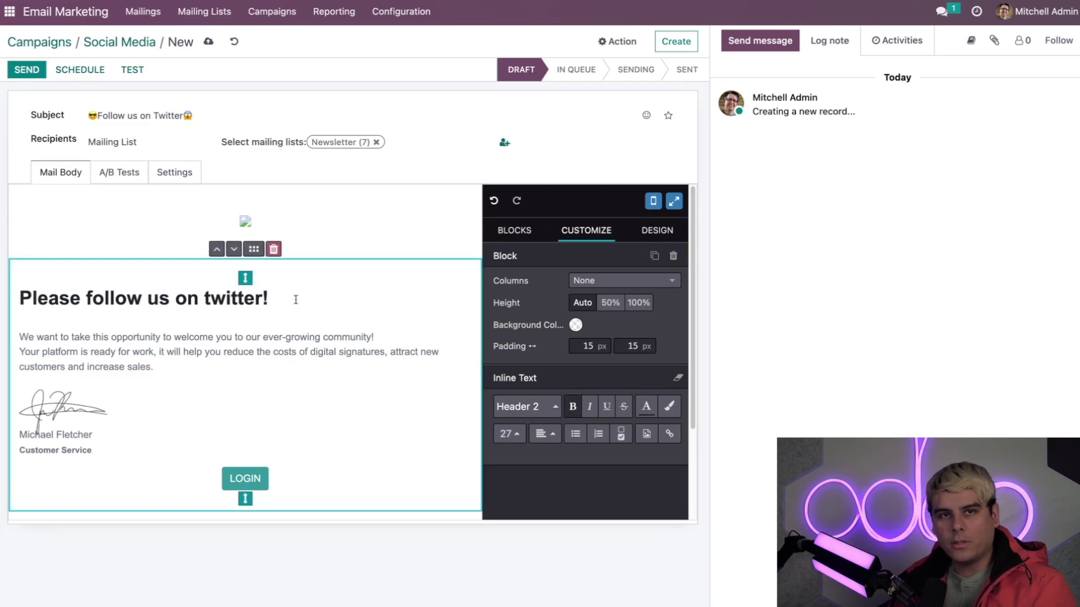
pyautogui.press('Return')
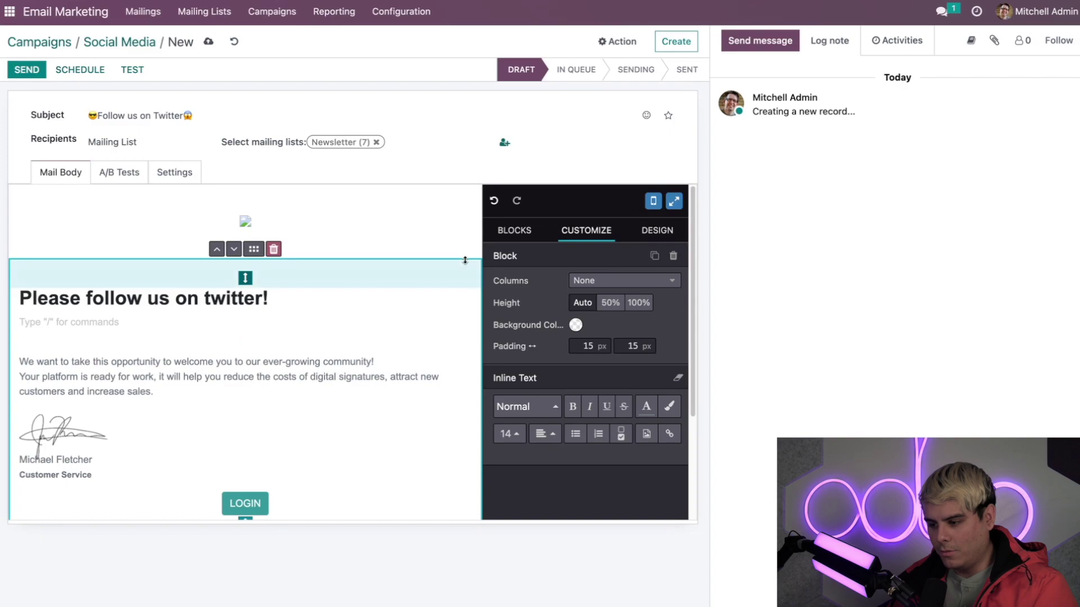
# Drag the Left Logo header block to the top of the mail and select its placeholder logo.
pyautogui.click(521, 233)
pyautogui.scroll(-3, 532, 320)
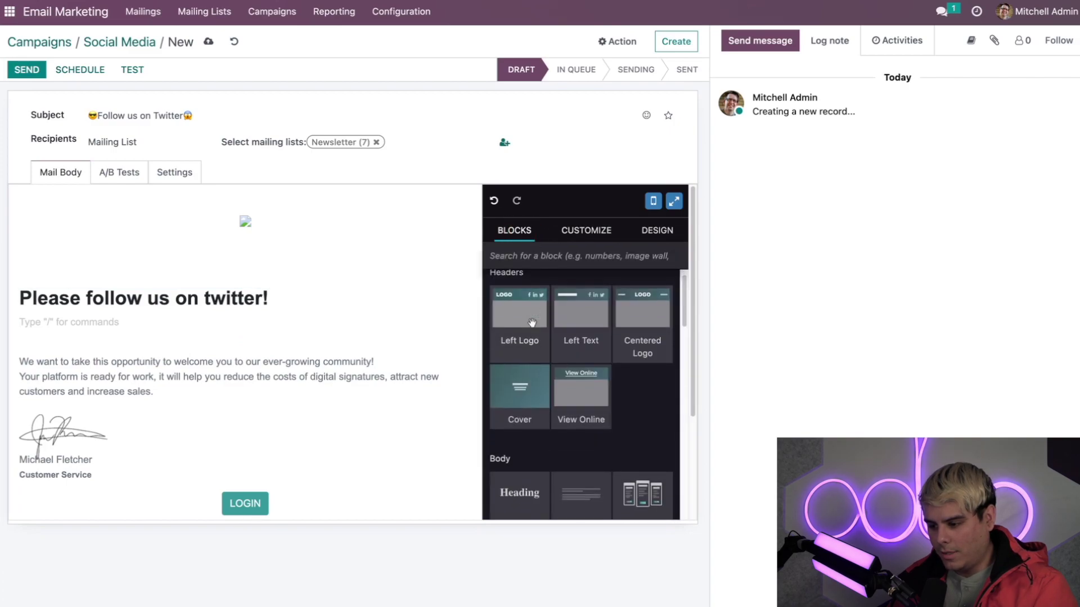
pyautogui.scroll(-5, 532, 323)
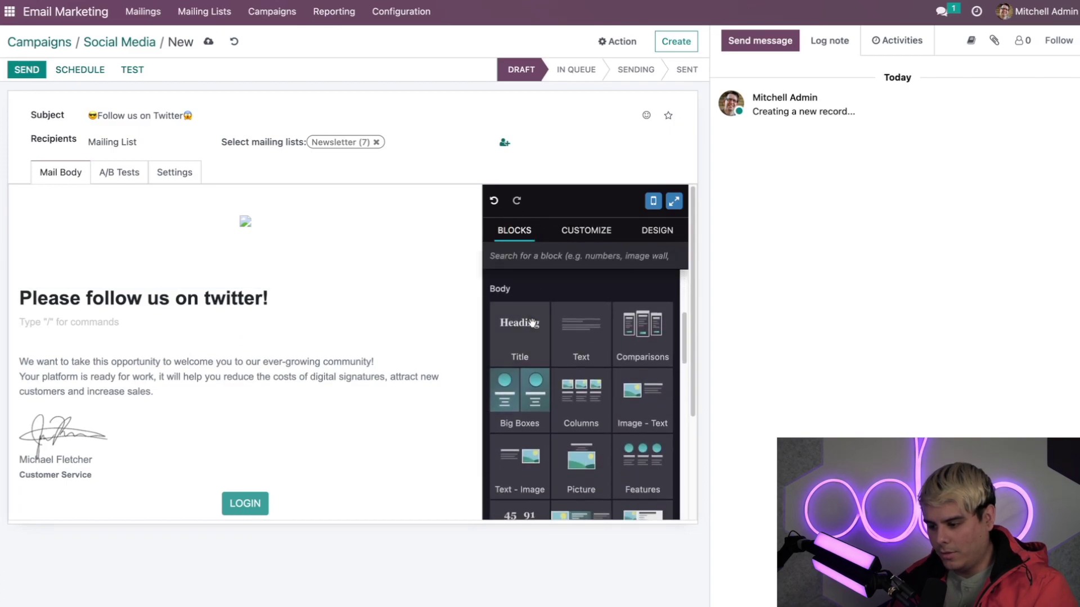
pyautogui.scroll(5, 531, 322)
pyautogui.scroll(1, 532, 323)
pyautogui.moveTo(526, 301); pyautogui.dragTo(148, 248)
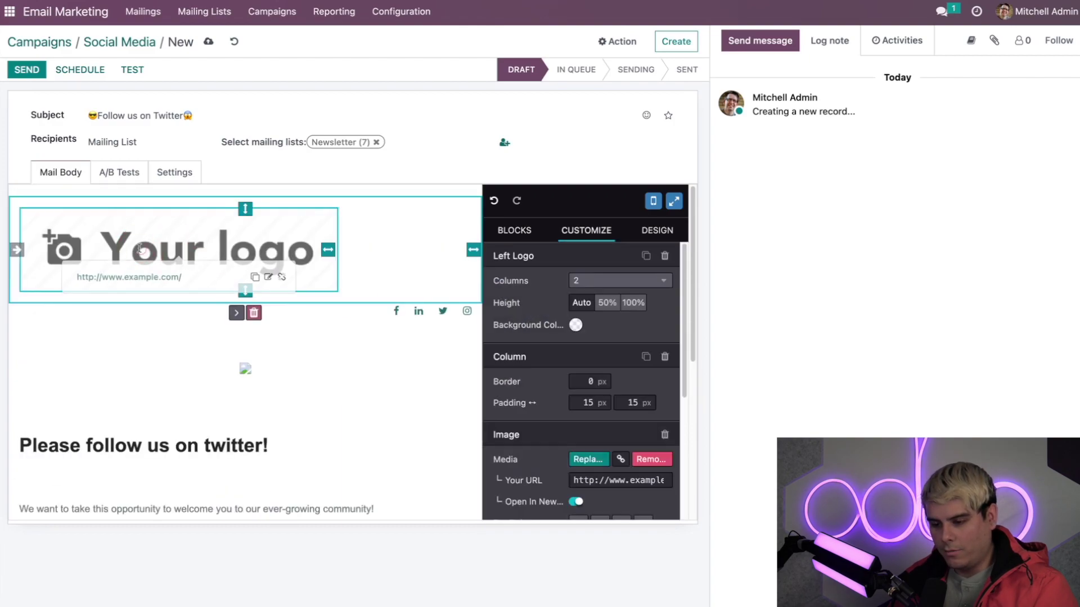
pyautogui.click(141, 249)
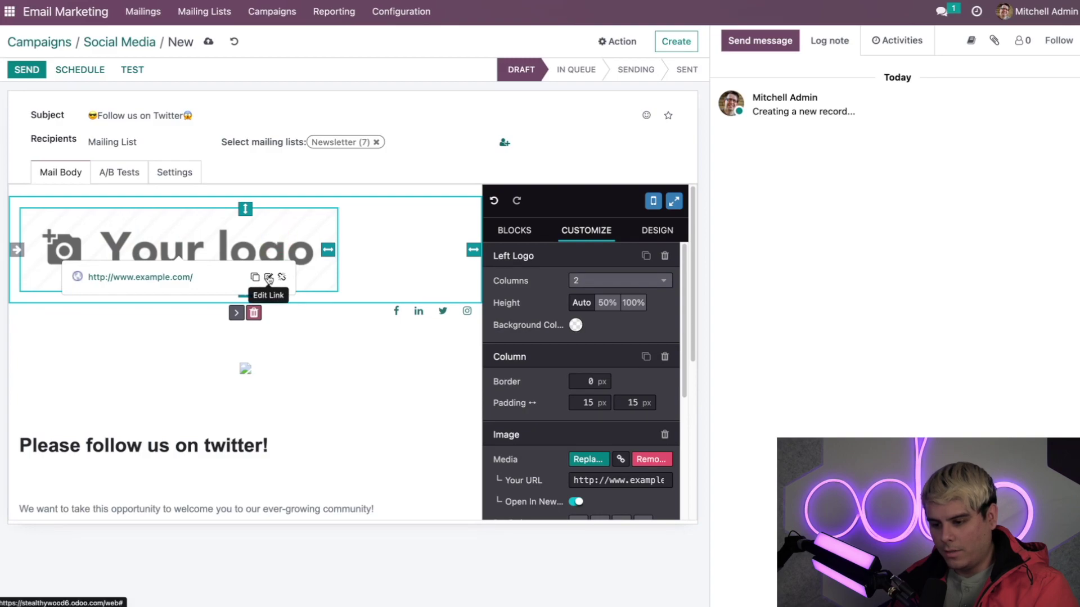
pyautogui.click(268, 277)
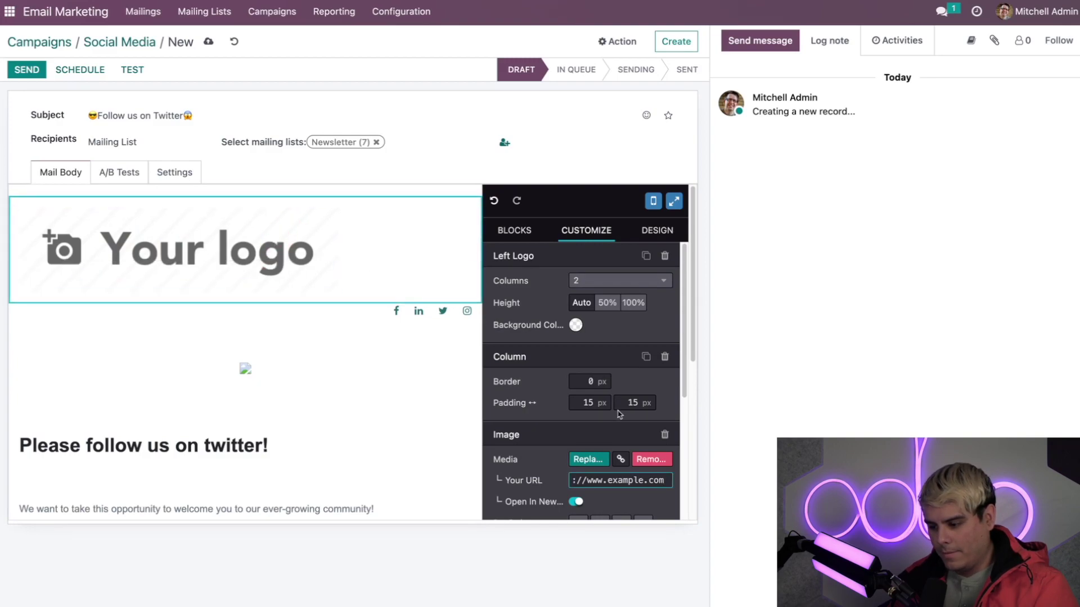
# Swap the placeholder for the SW logo image and add padding above it.
pyautogui.click(591, 460)
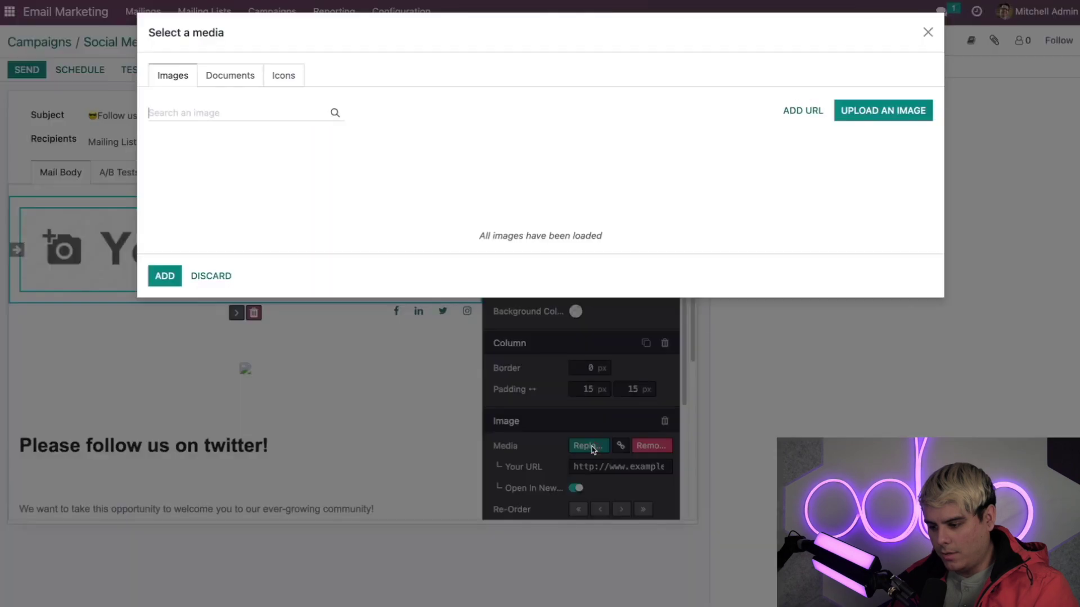
pyautogui.click(197, 172)
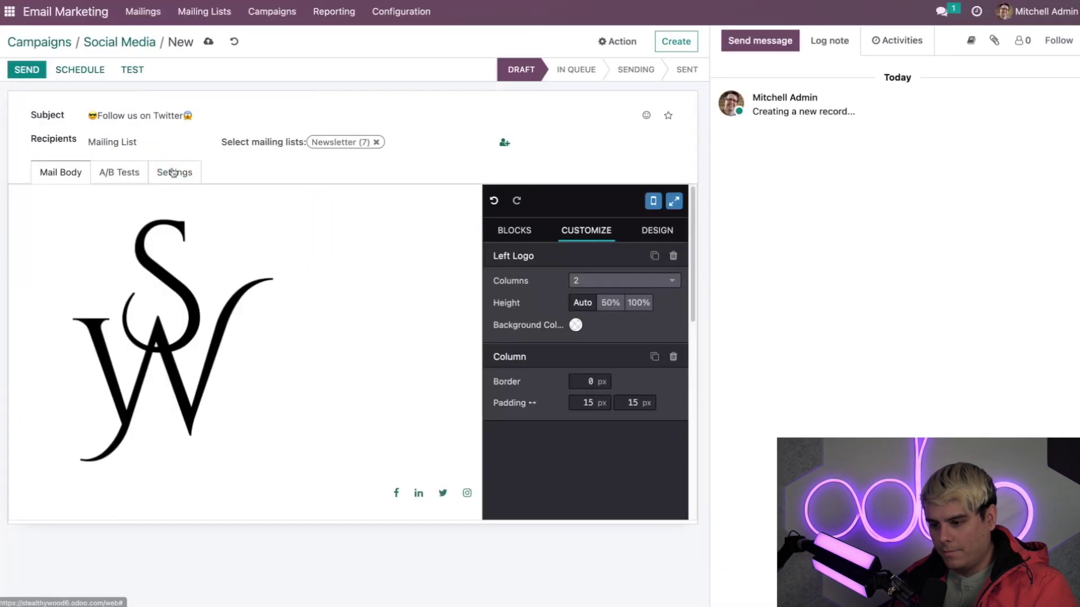
pyautogui.scroll(-5, 322, 293)
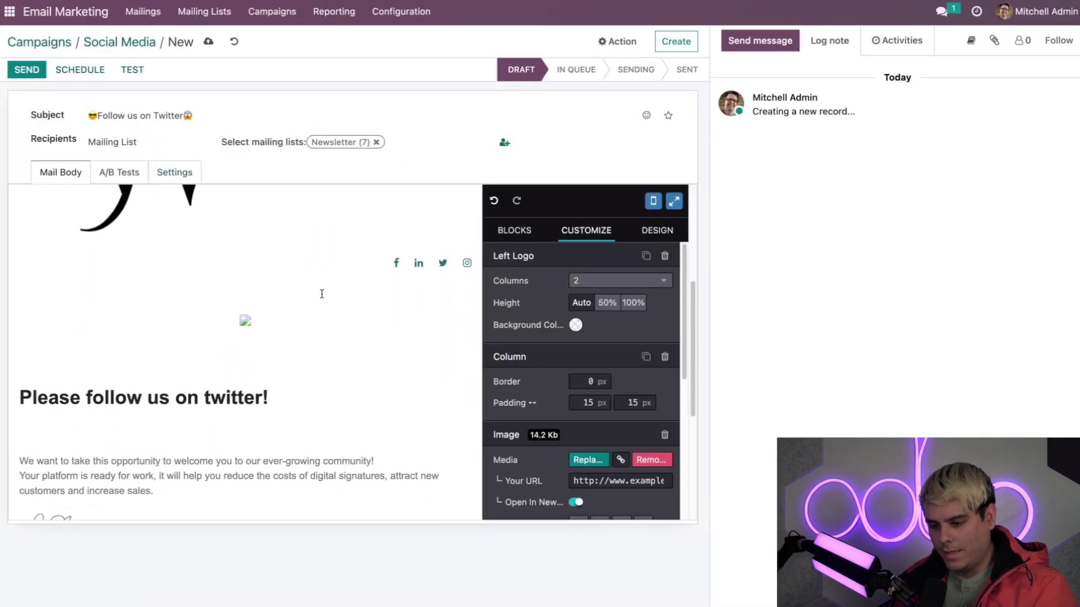
pyautogui.scroll(5, 322, 294)
pyautogui.click(233, 289)
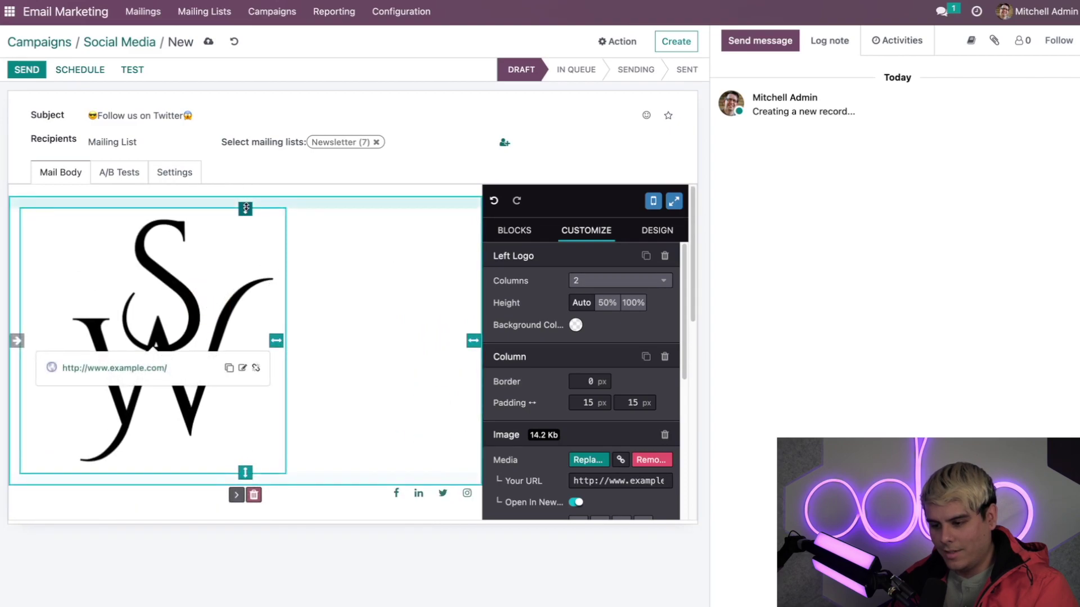
pyautogui.moveTo(245, 209); pyautogui.dragTo(243, 212)
# Review the logo's link details and the heading block below it.
pyautogui.click(240, 314)
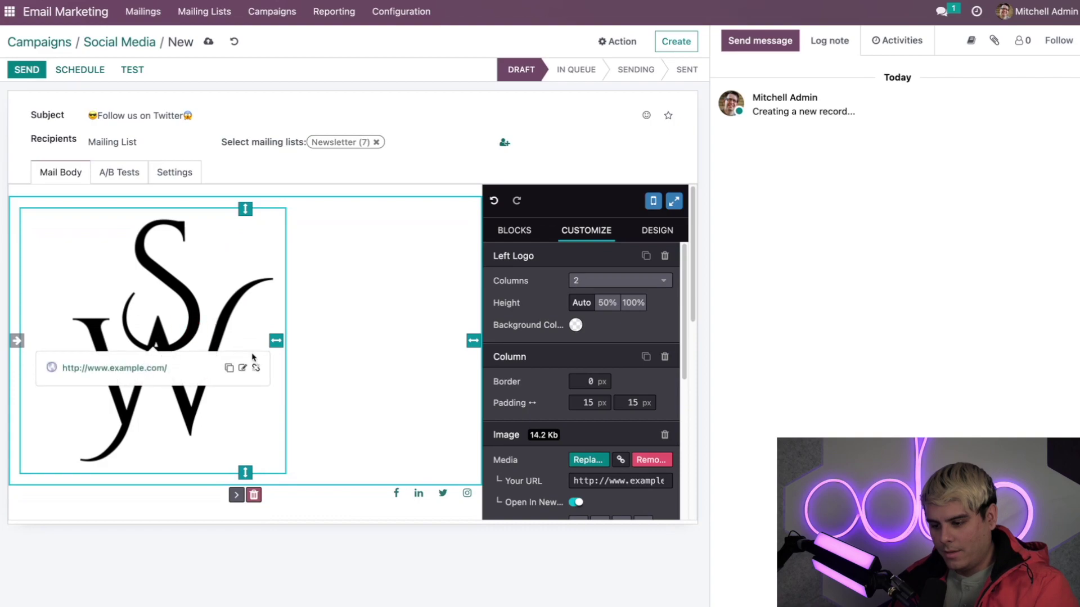
pyautogui.scroll(-2, 253, 360)
pyautogui.scroll(1, 251, 355)
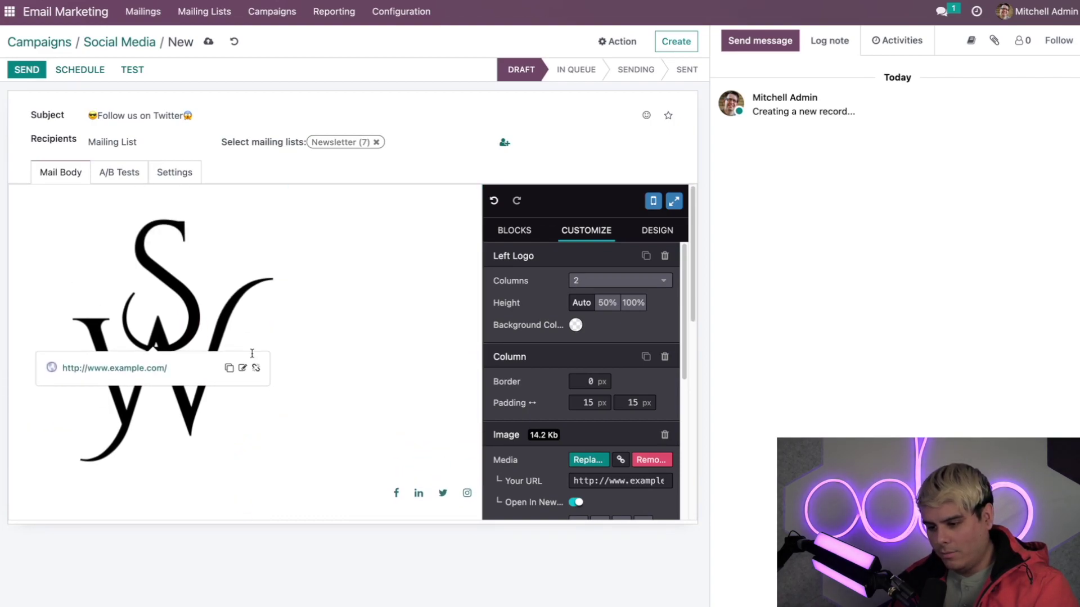
pyautogui.scroll(-3, 328, 362)
pyautogui.scroll(-3, 330, 364)
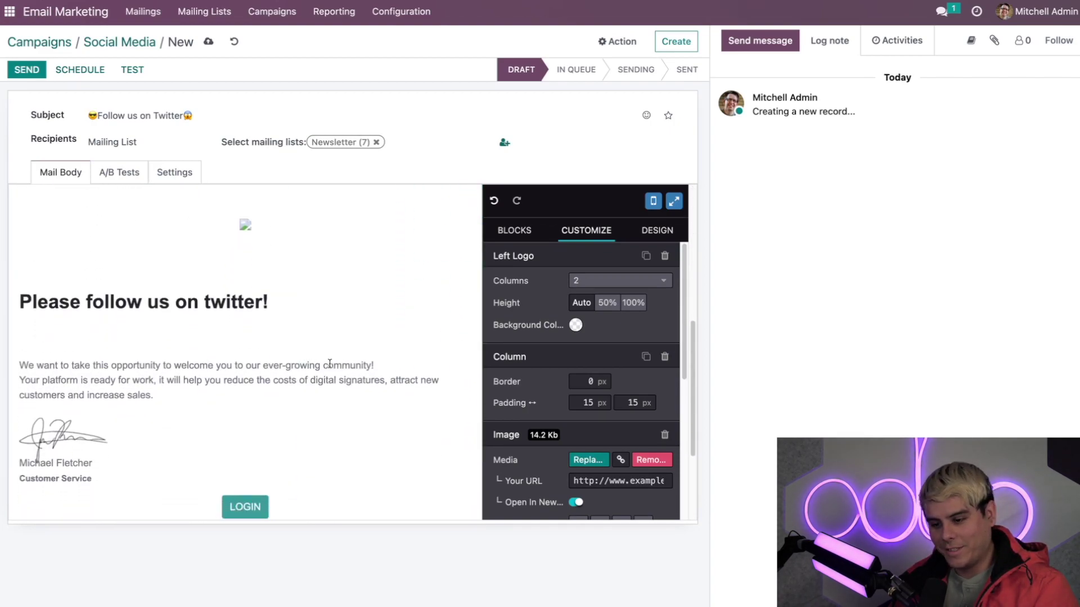
pyautogui.click(333, 308)
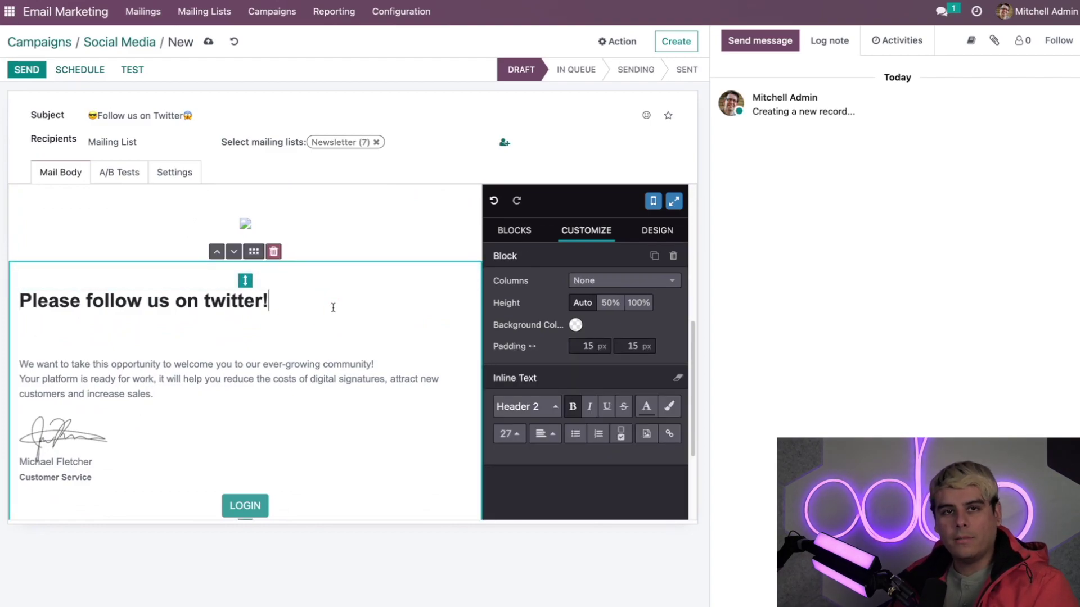
pyautogui.scroll(3, 321, 313)
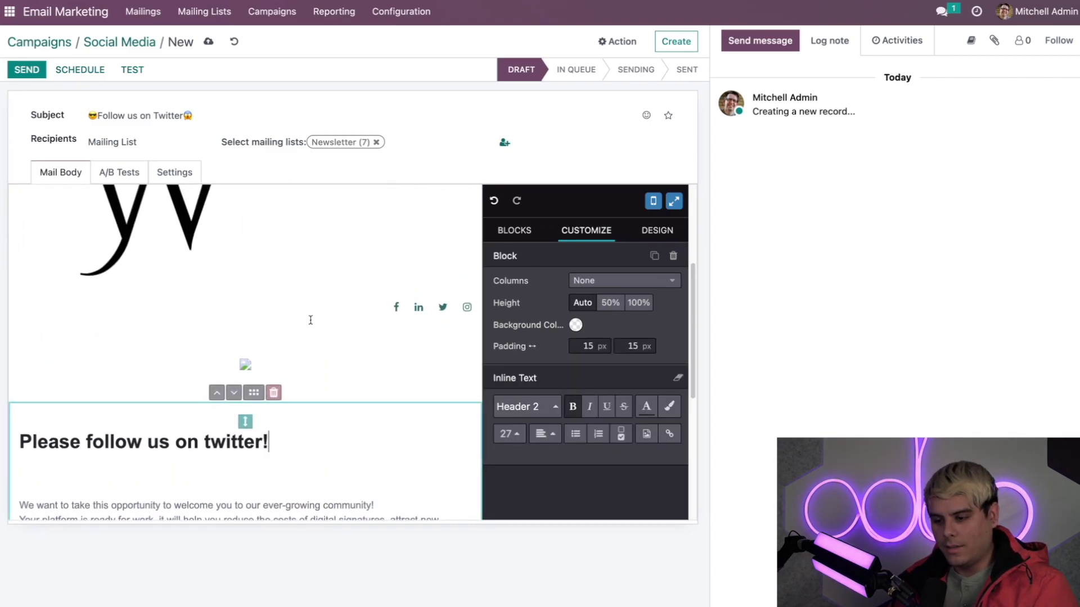
pyautogui.scroll(1, 311, 318)
pyautogui.scroll(-3, 308, 329)
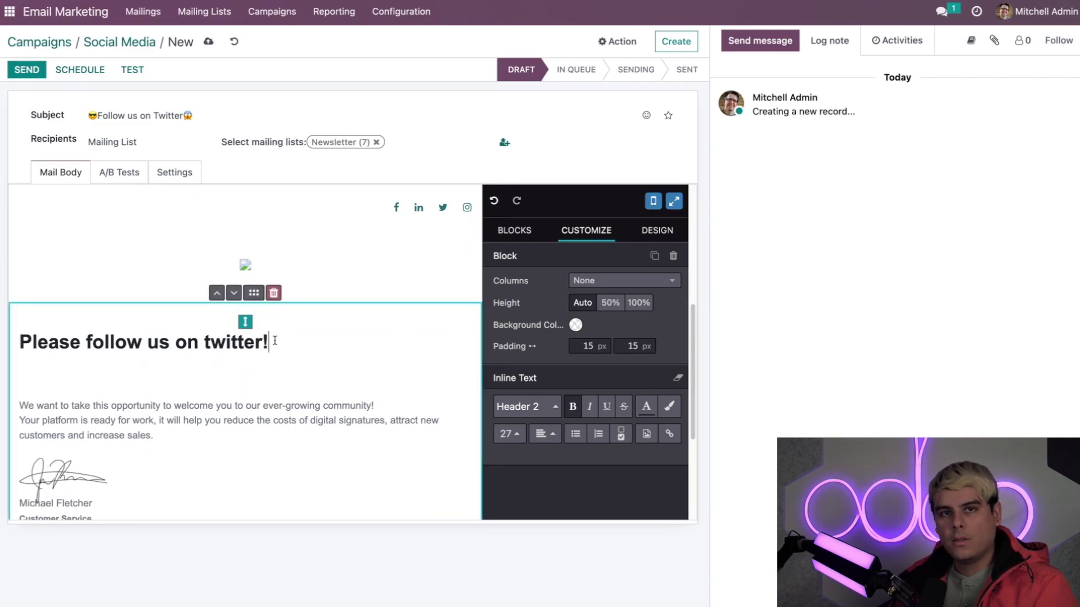
pyautogui.scroll(3, 275, 340)
pyautogui.scroll(1, 274, 340)
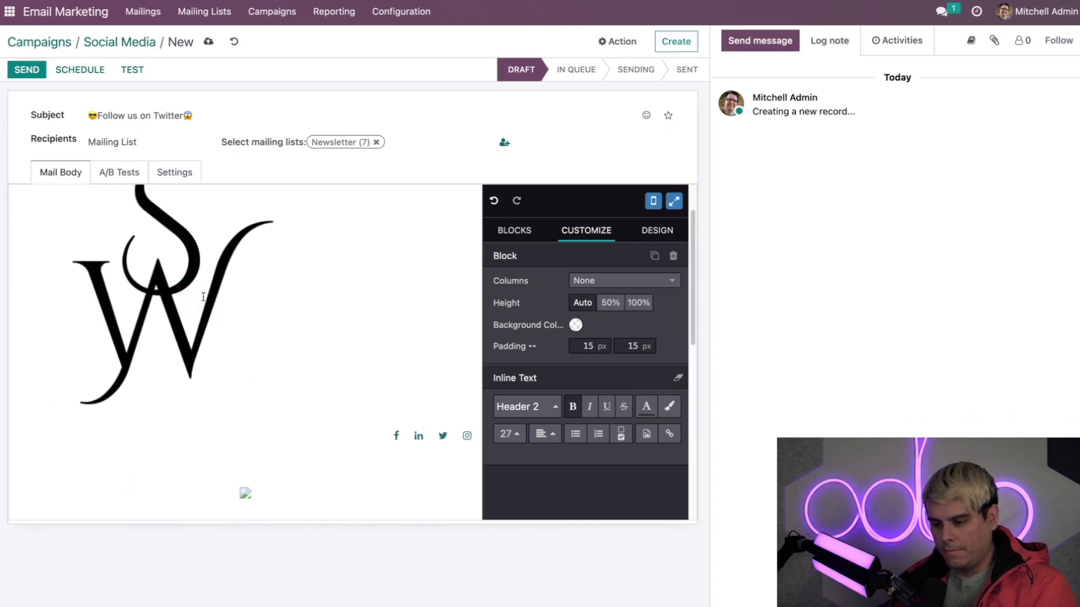
# Paste the Twitter profile URL as the logo's link, replacing the example.com address.
pyautogui.click(206, 295)
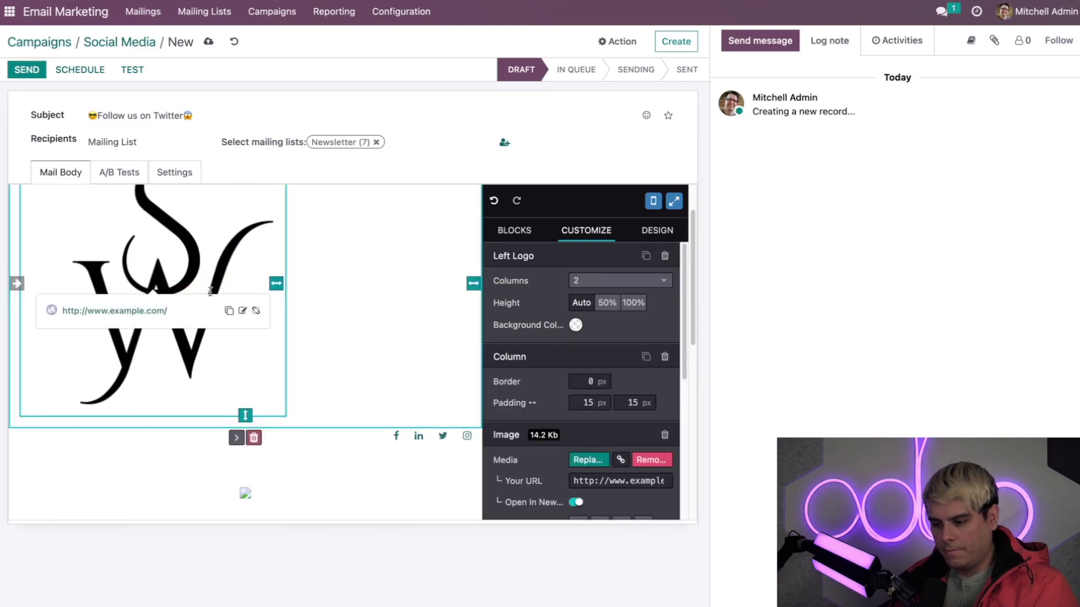
pyautogui.click(244, 313)
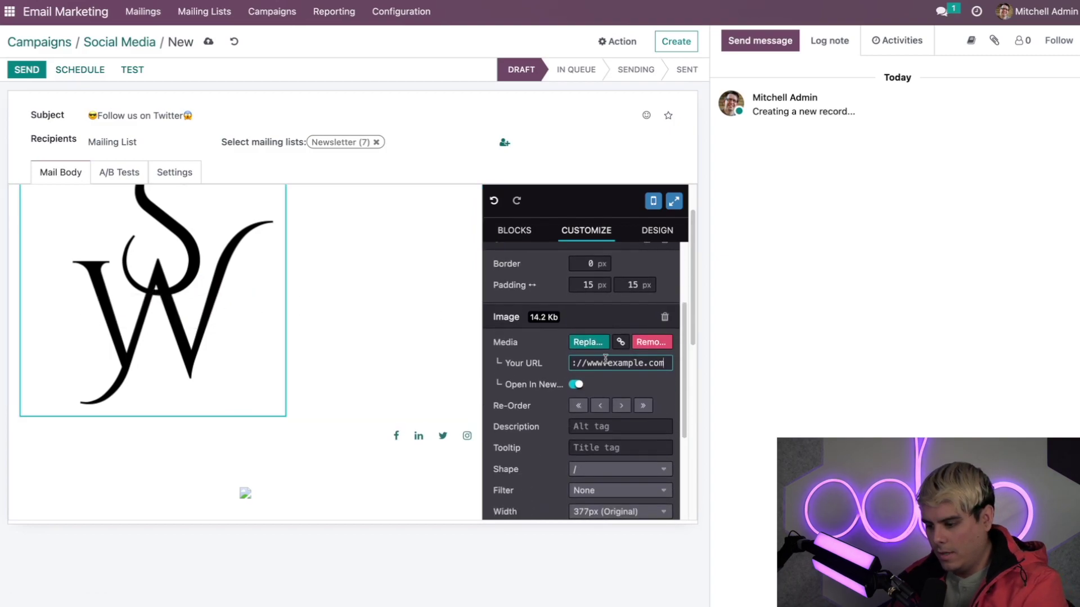
pyautogui.click(622, 360)
pyautogui.tripleClick(622, 360)
pyautogui.hotkey('ctrl', 'v')
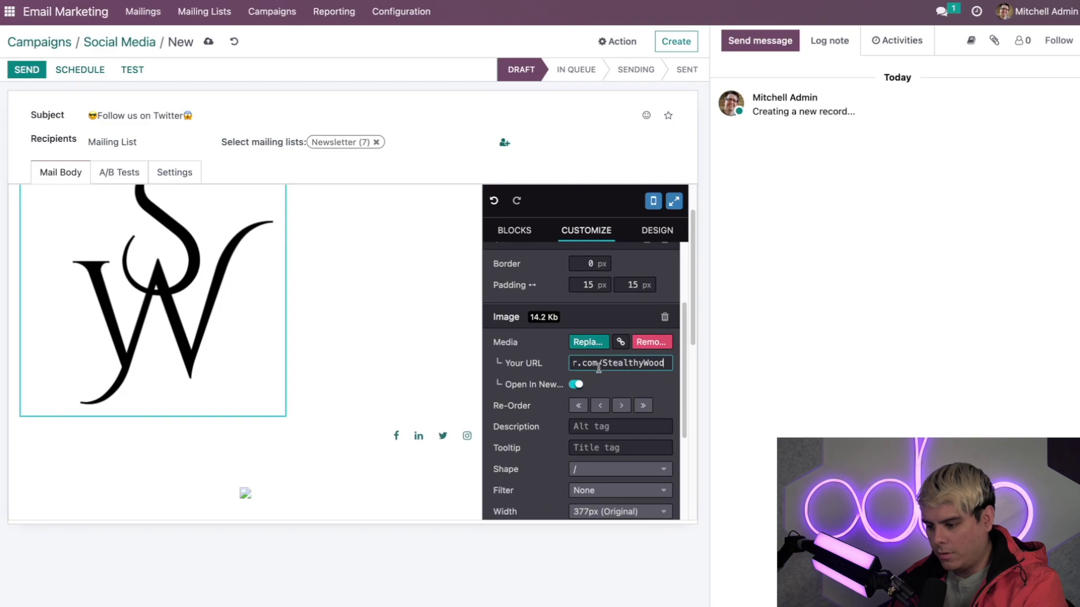
pyautogui.click(531, 360)
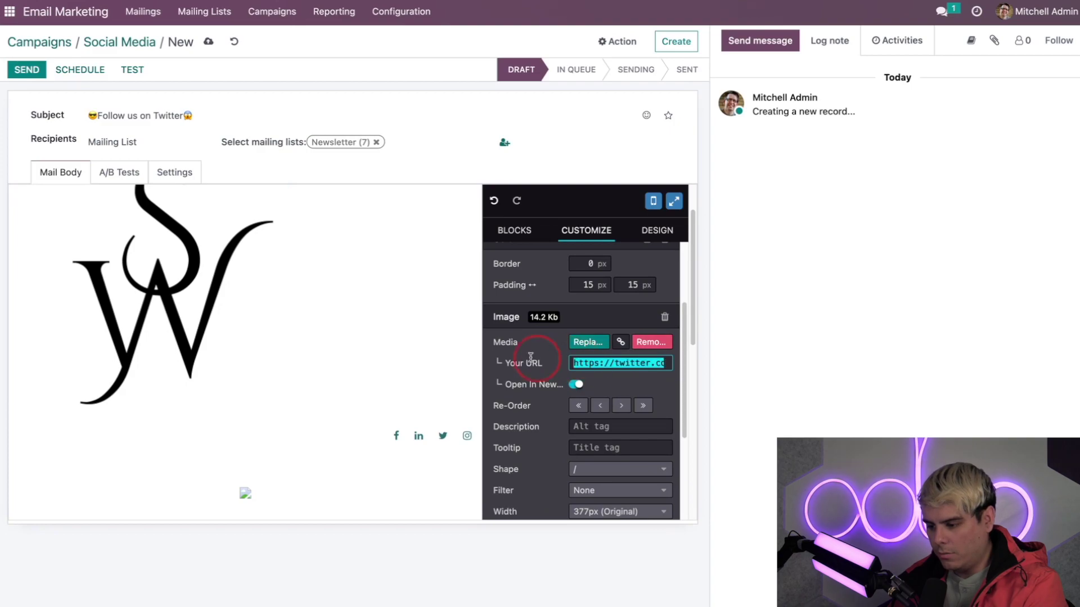
pyautogui.click(352, 460)
# Append ' by clicking the logo' to the heading.
pyautogui.scroll(-3, 277, 361)
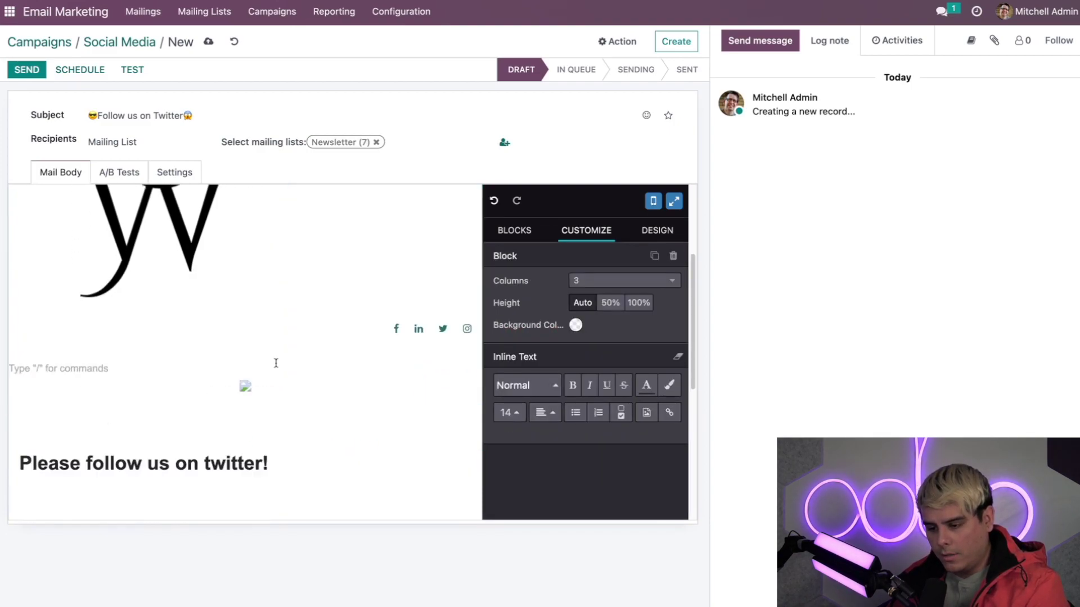
pyautogui.click(276, 365)
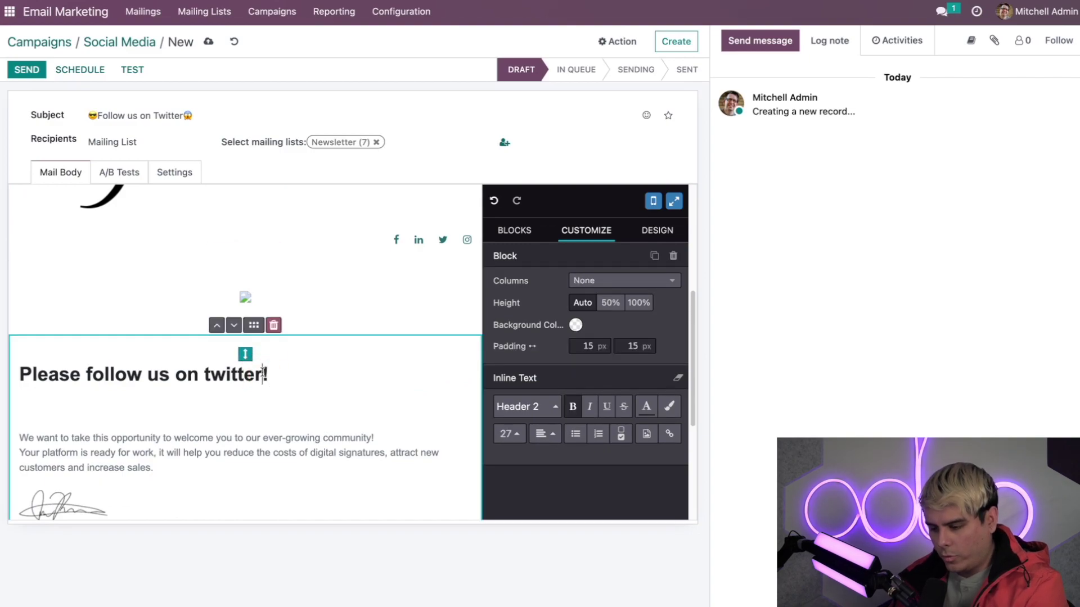
pyautogui.write('by clicking the l')
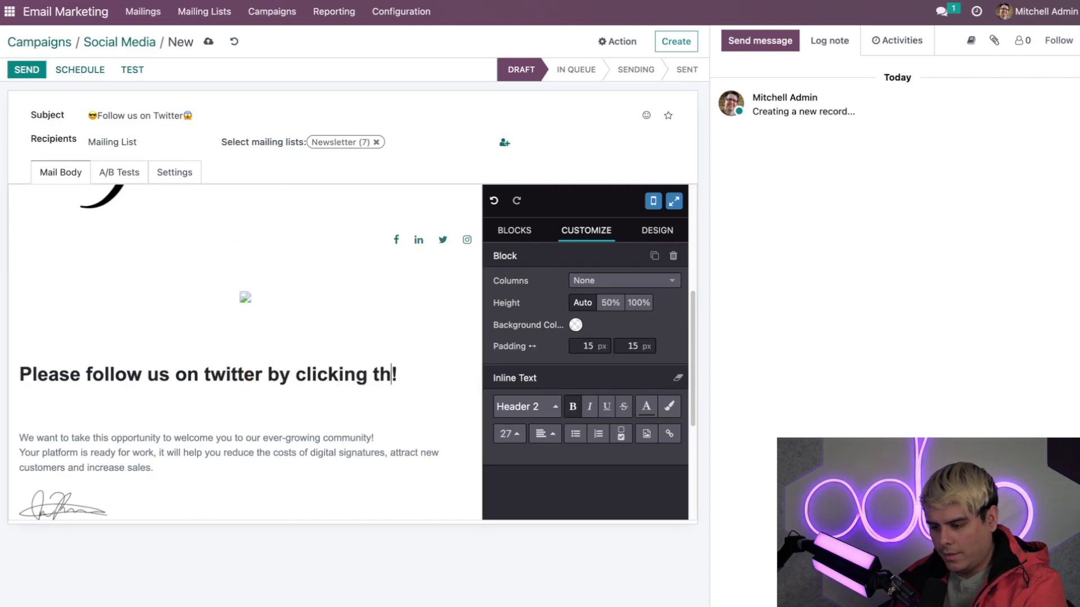
pyautogui.write('ogo')
pyautogui.click(302, 478)
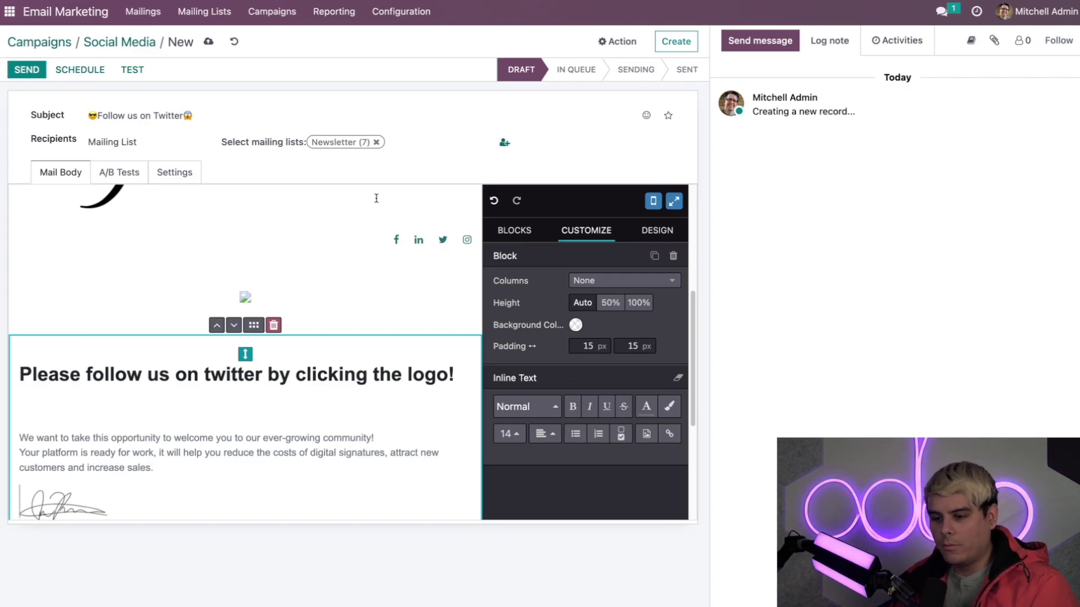
# Remove the LOGIN button block from the mail.
pyautogui.scroll(-4, 292, 287)
pyautogui.scroll(8, 292, 288)
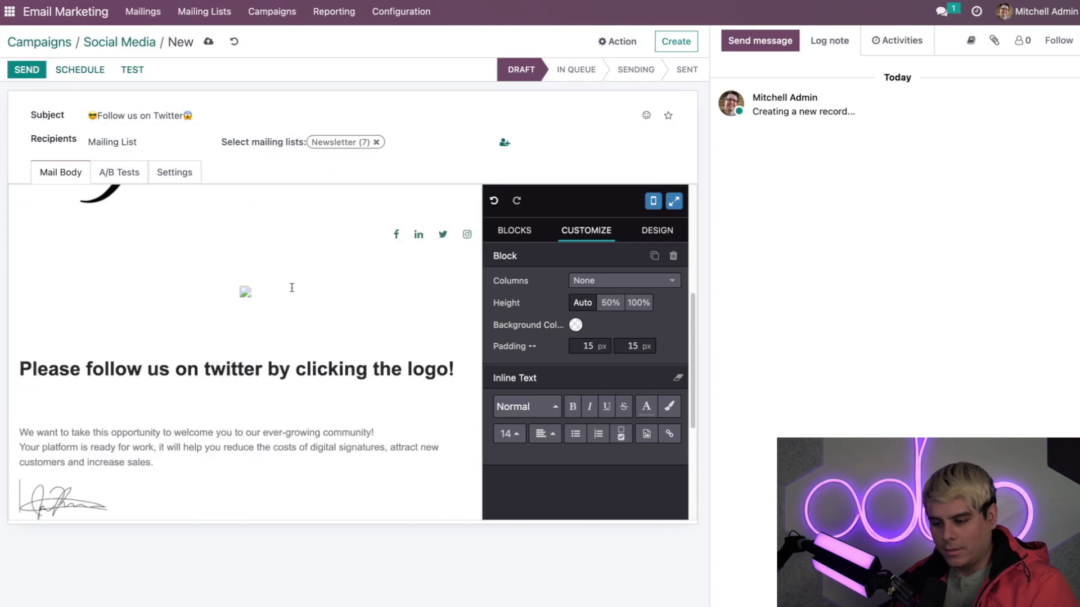
pyautogui.scroll(-3, 292, 286)
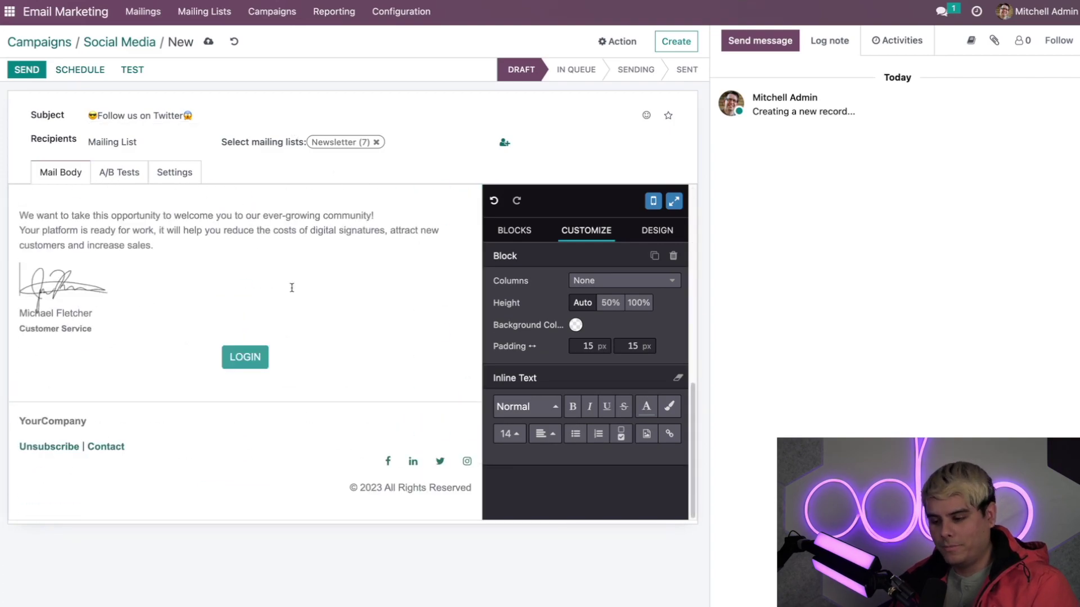
pyautogui.click(225, 327)
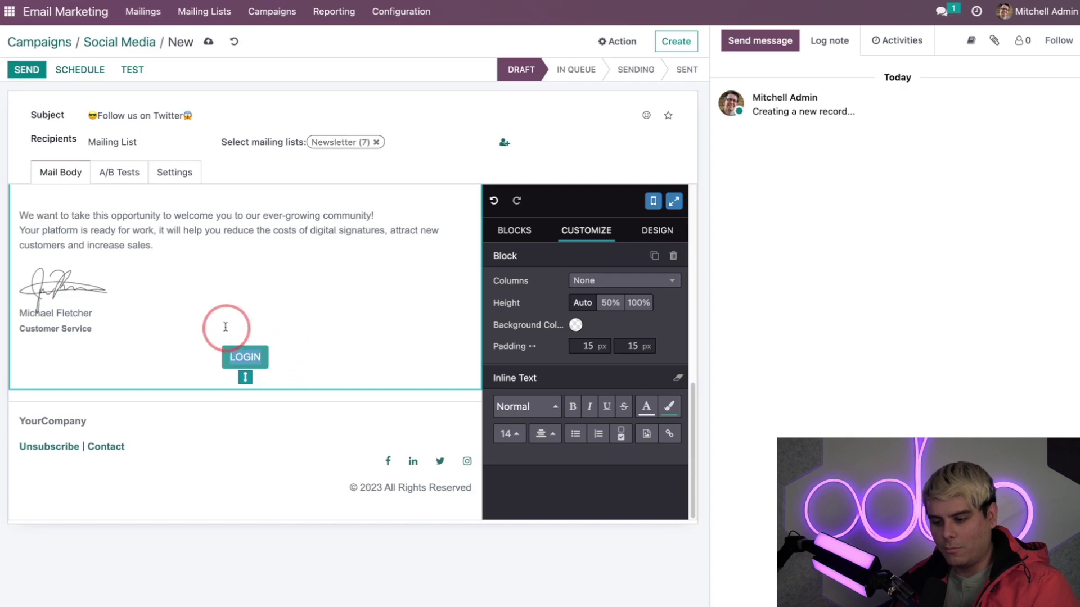
pyautogui.hotkey('ctrl', 'z')
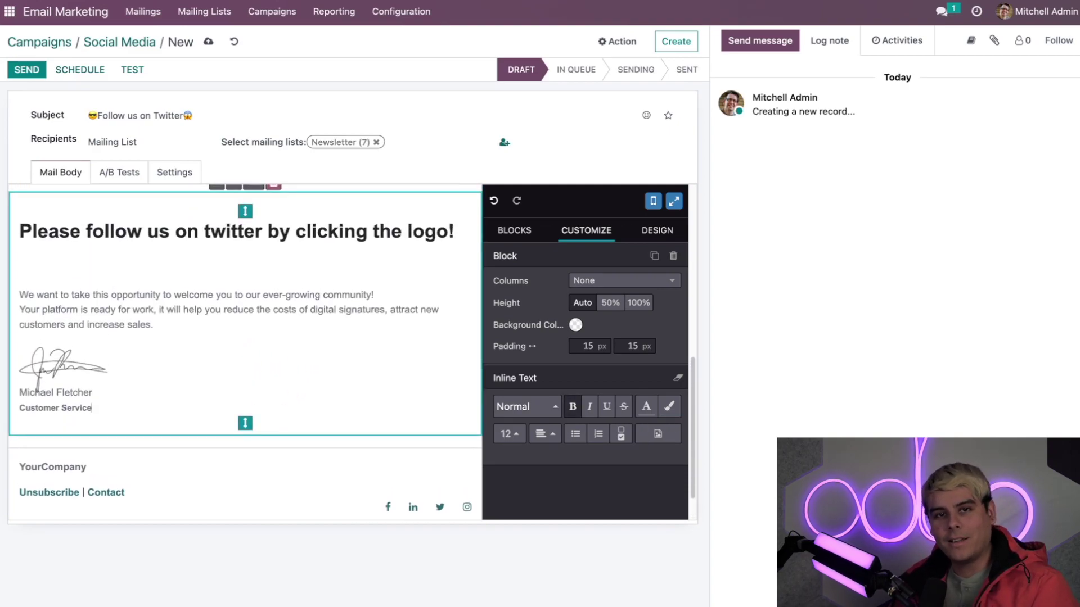
# Start a test of the mailing and replace the recipient name with your own name.
pyautogui.click(134, 69)
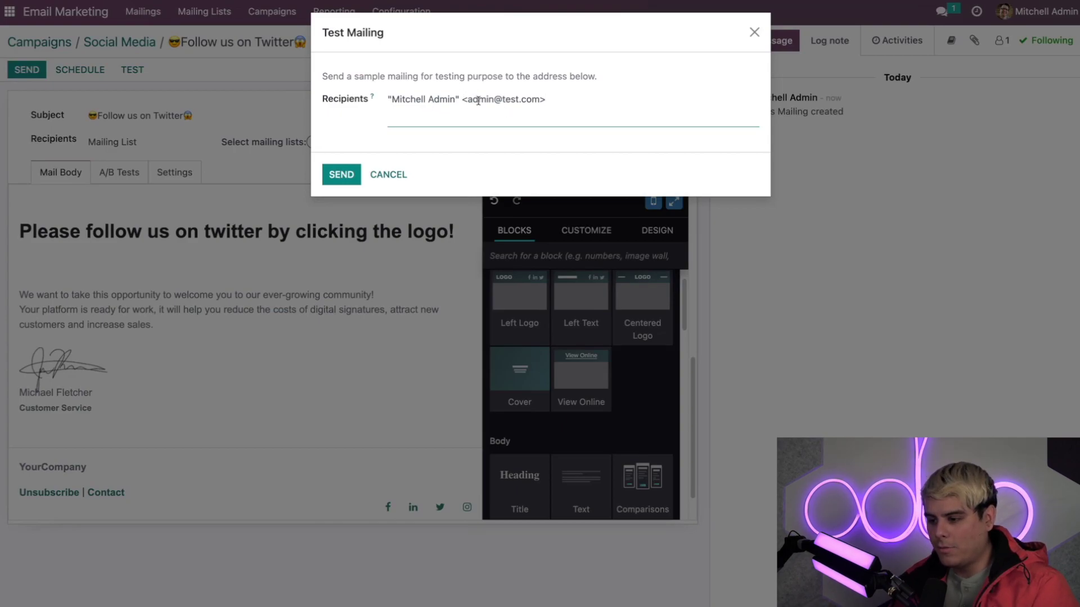
pyautogui.click(454, 101)
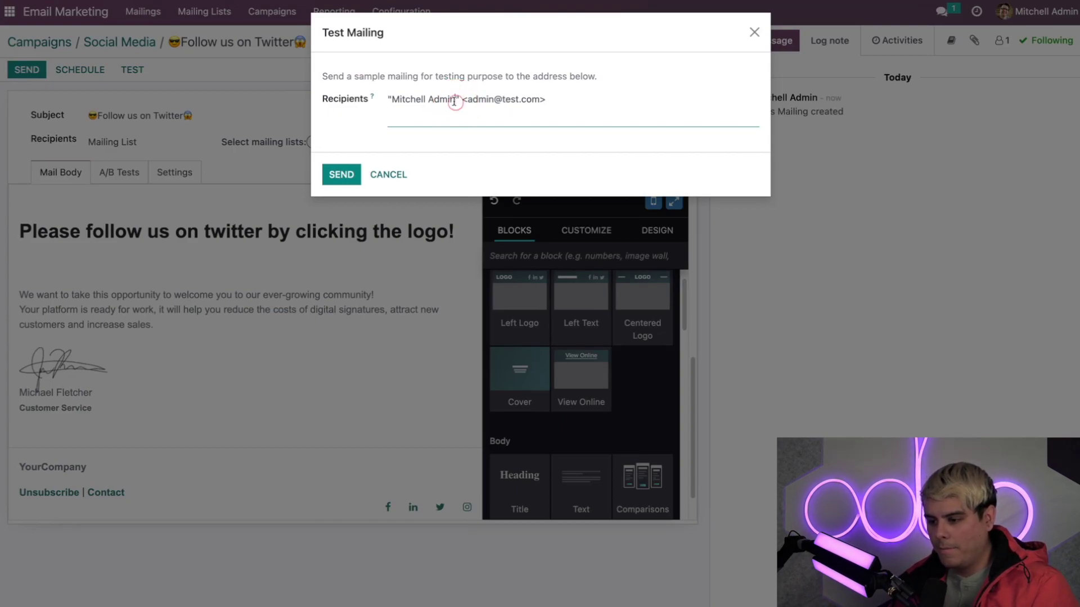
pyautogui.moveTo(454, 101); pyautogui.dragTo(398, 98)
pyautogui.write('Jose Igna')
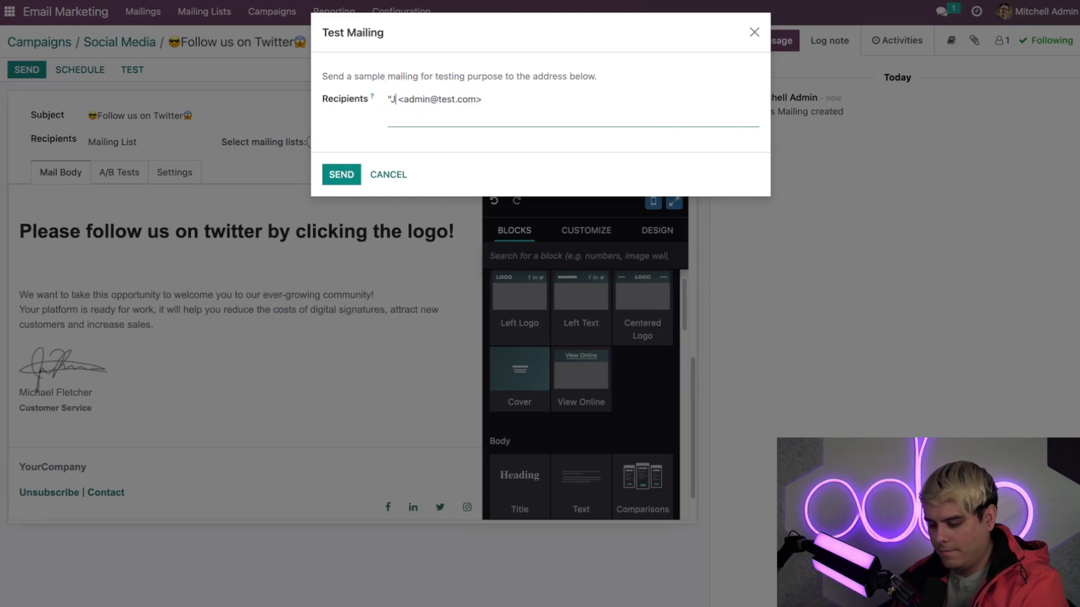
pyautogui.write('cio')
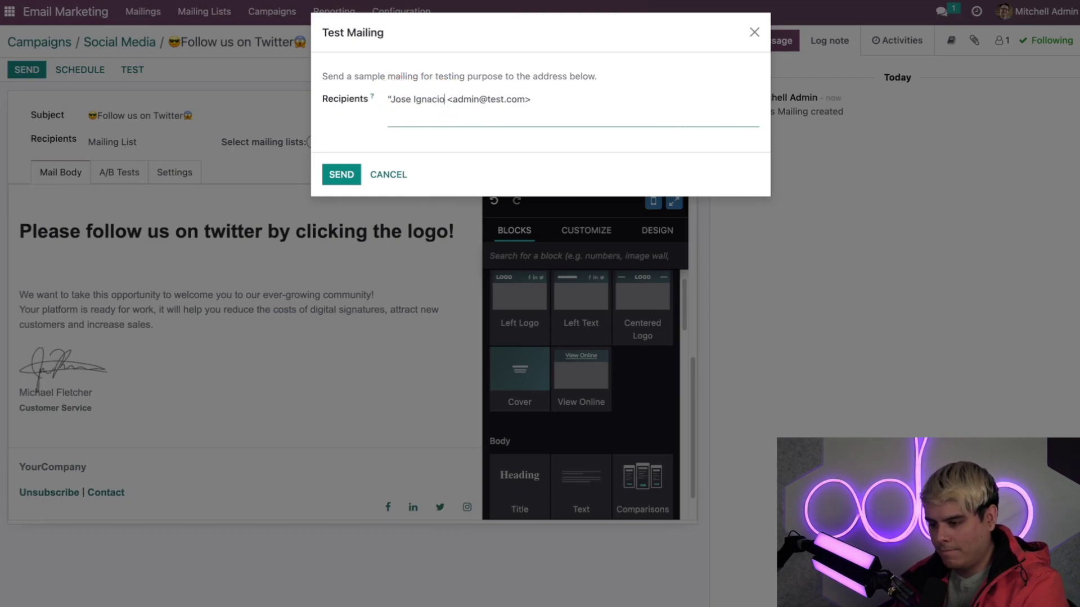
# Change the test recipient e-mail to your own address and send the test mailing.
pyautogui.doubleClick(475, 99)
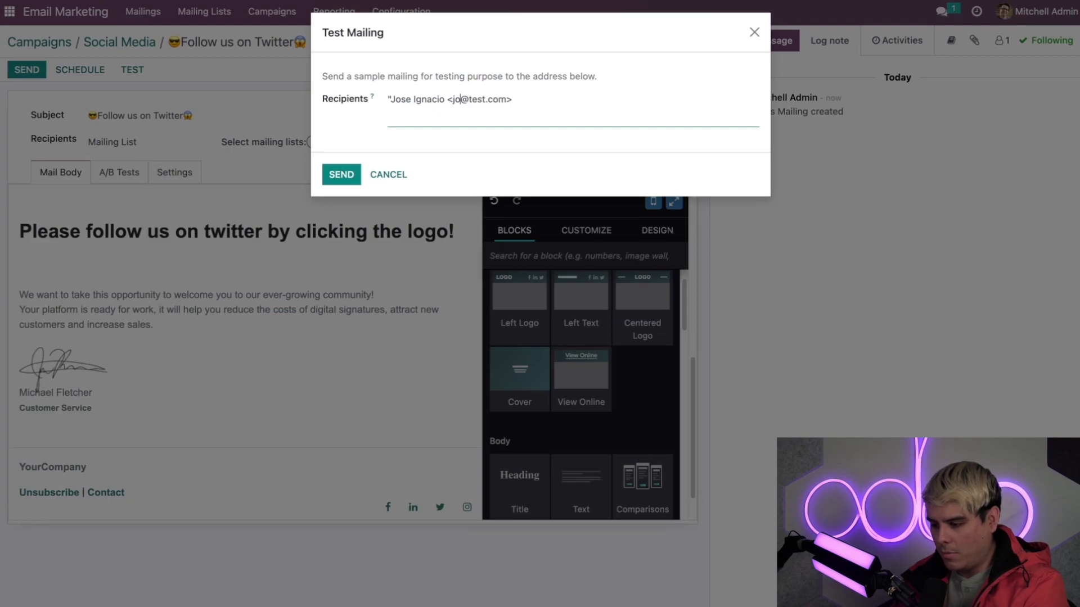
pyautogui.moveTo(477, 99); pyautogui.dragTo(497, 100)
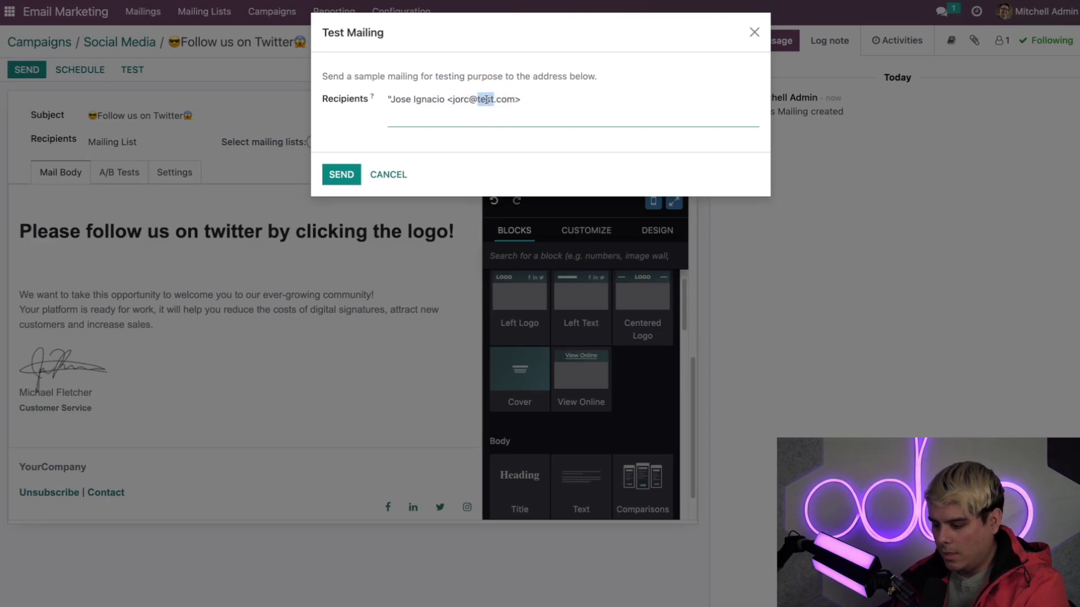
pyautogui.write('odoo')
pyautogui.click(438, 155)
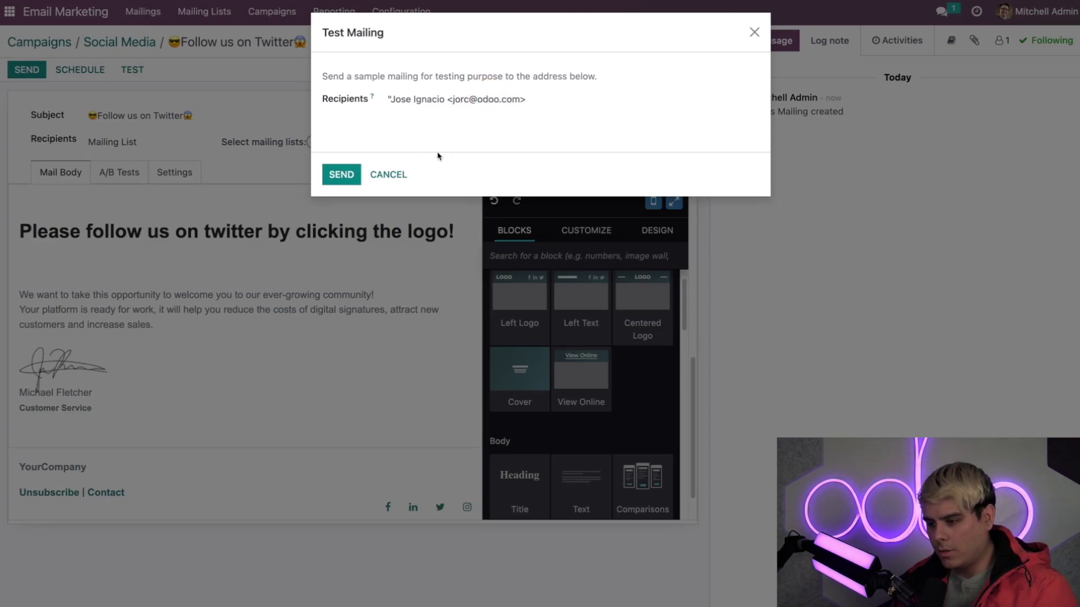
pyautogui.click(348, 176)
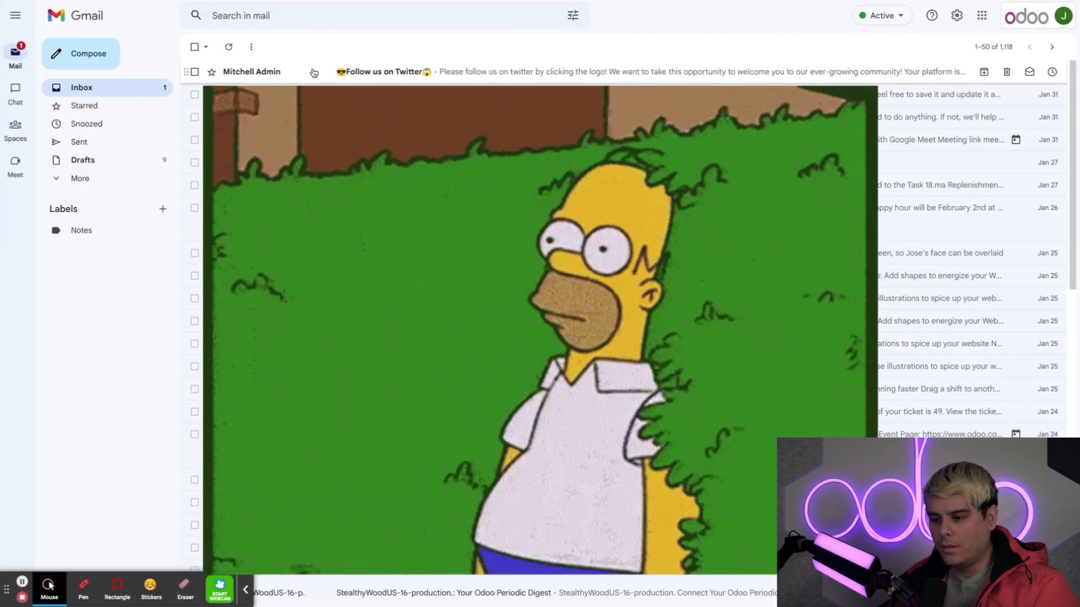
pyautogui.click(313, 72)
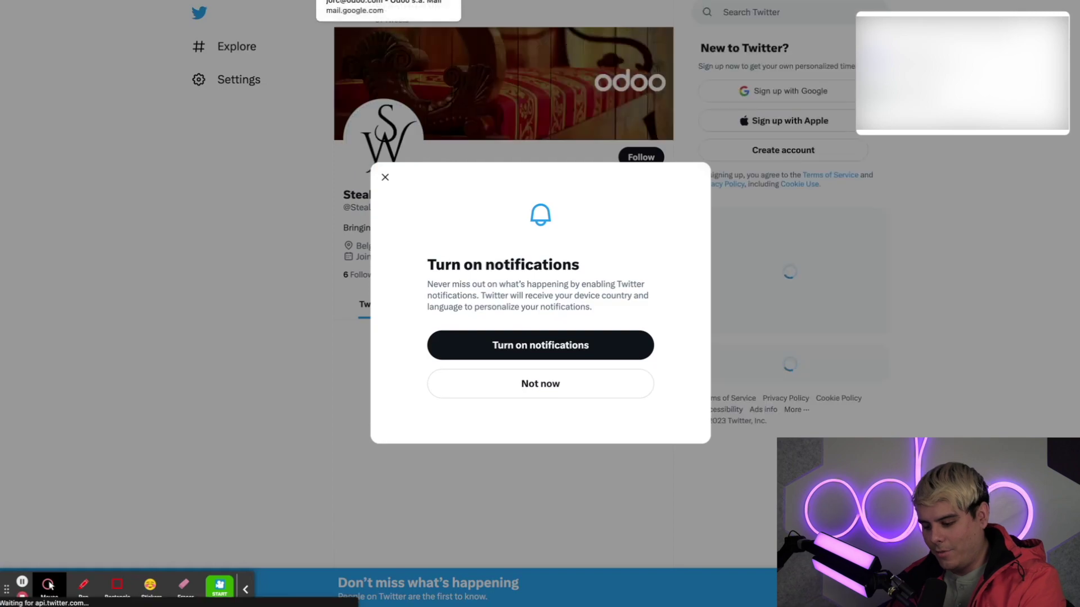
pyautogui.click(385, 178)
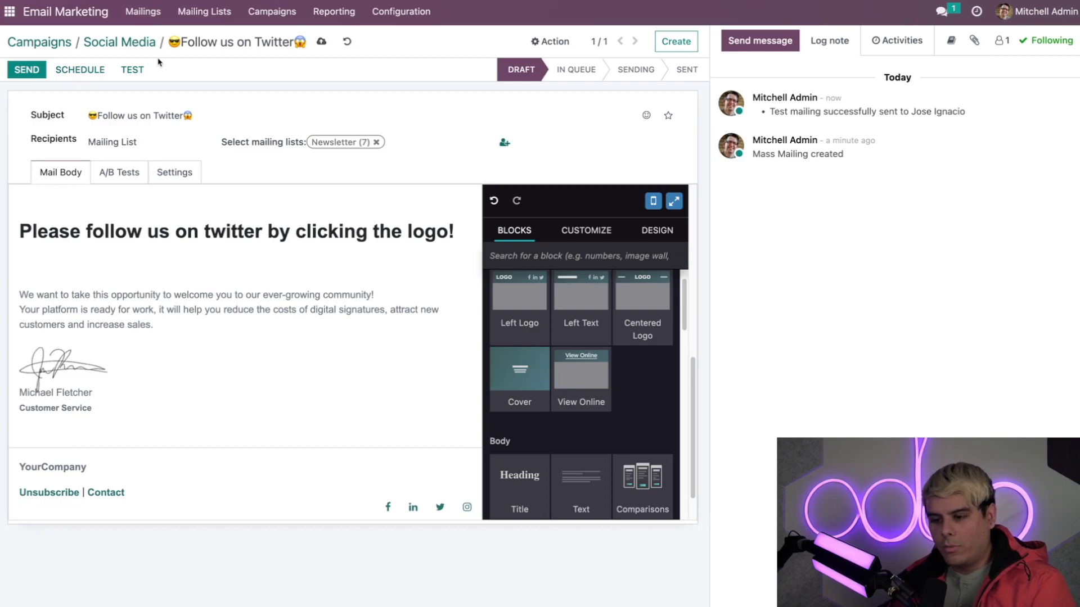
# Go back to the Social Media campaign and review its Duplicate/Delete actions without choosing one.
pyautogui.click(126, 42)
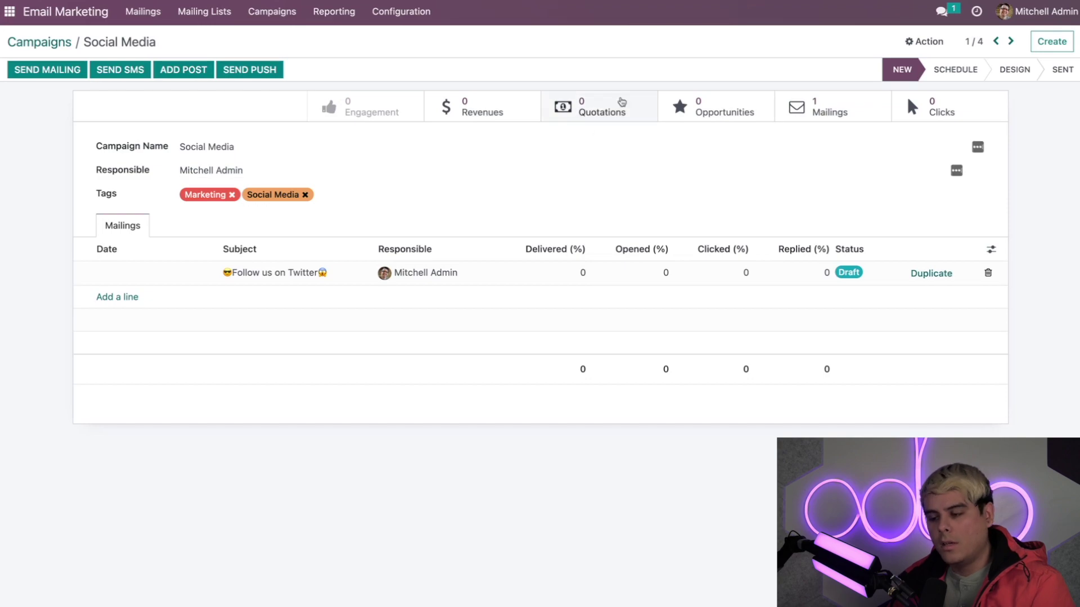
pyautogui.click(916, 43)
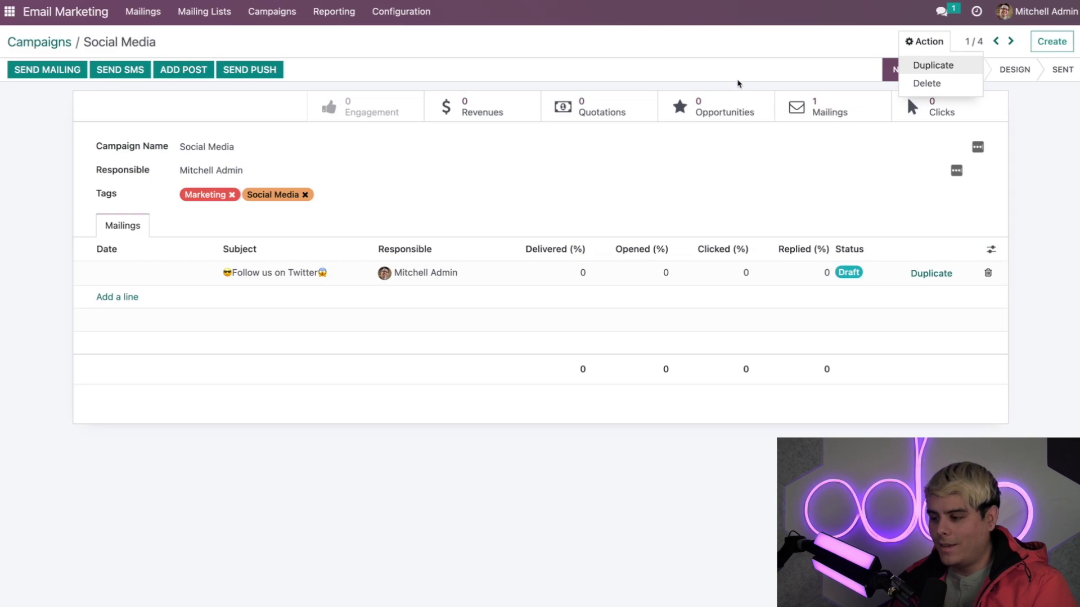
pyautogui.click(738, 83)
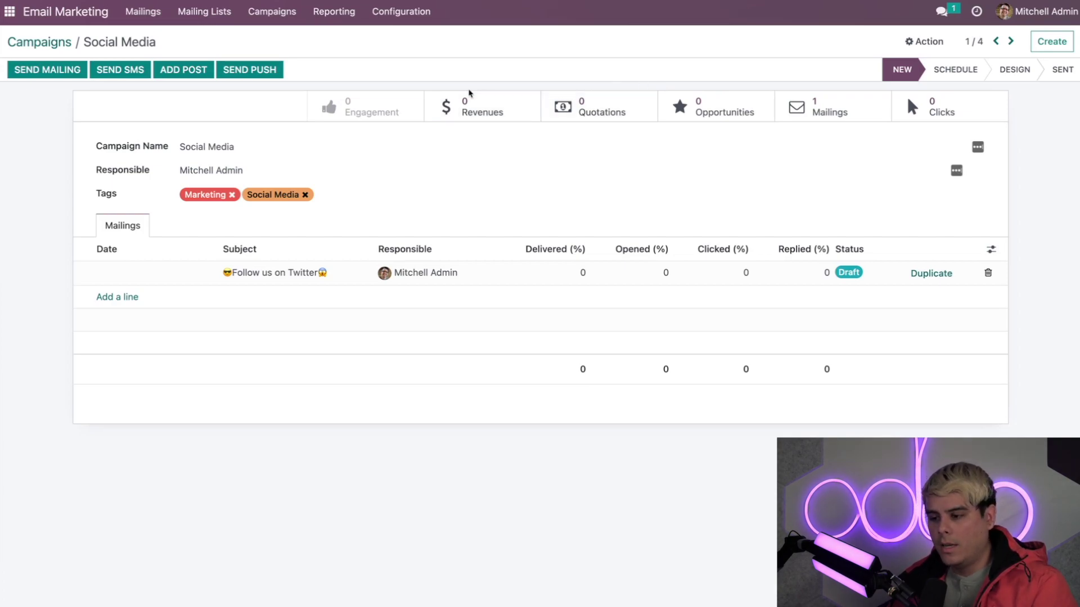
# View all mailing lists, then the Mailing List Contacts list showing 12 non-blacklisted contacts.
pyautogui.click(218, 13)
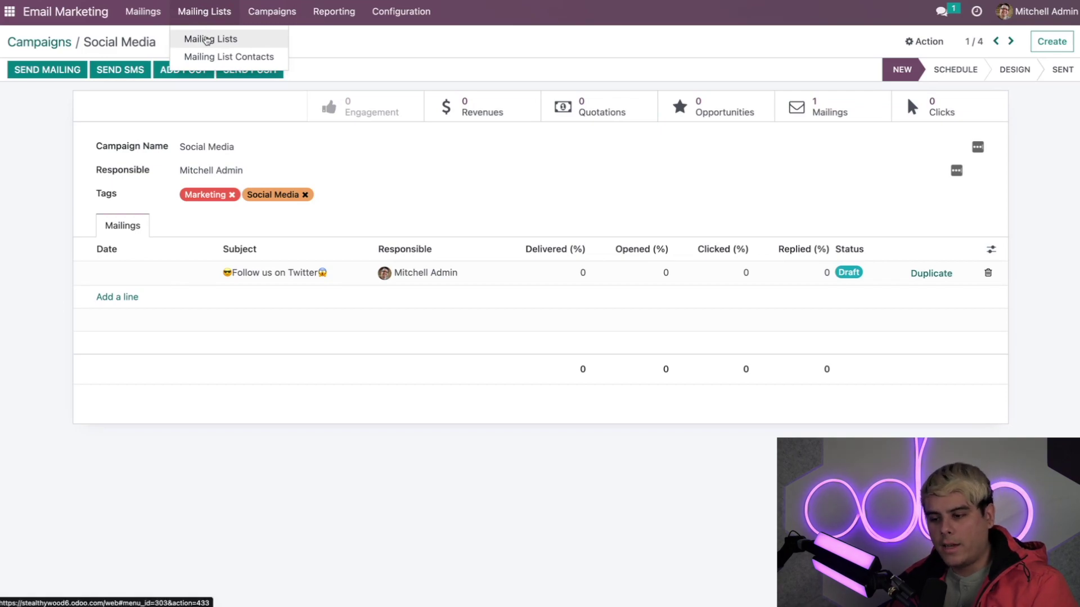
pyautogui.click(208, 40)
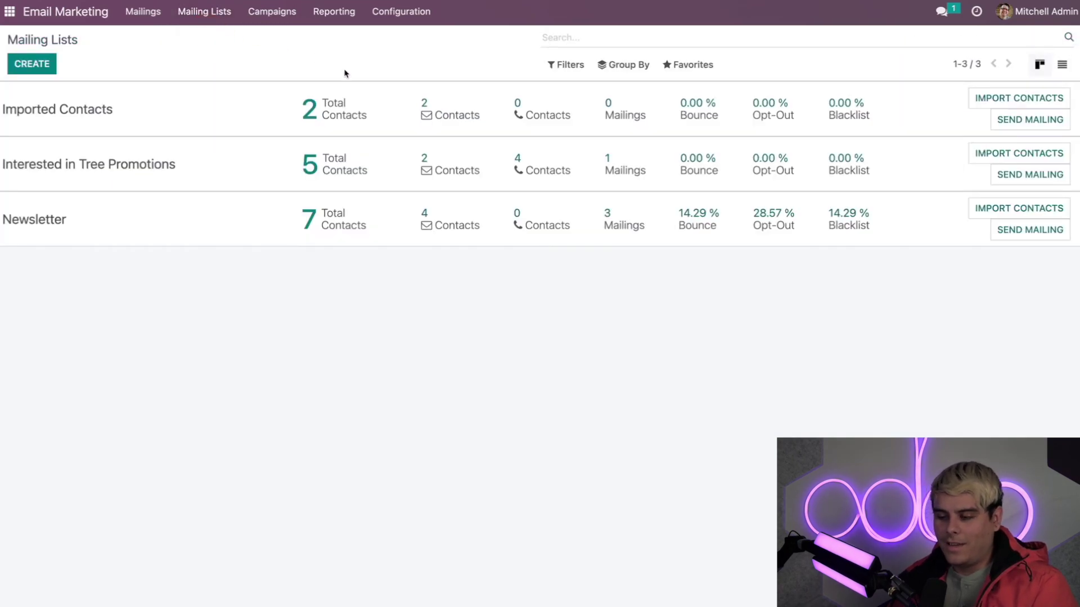
pyautogui.click(212, 13)
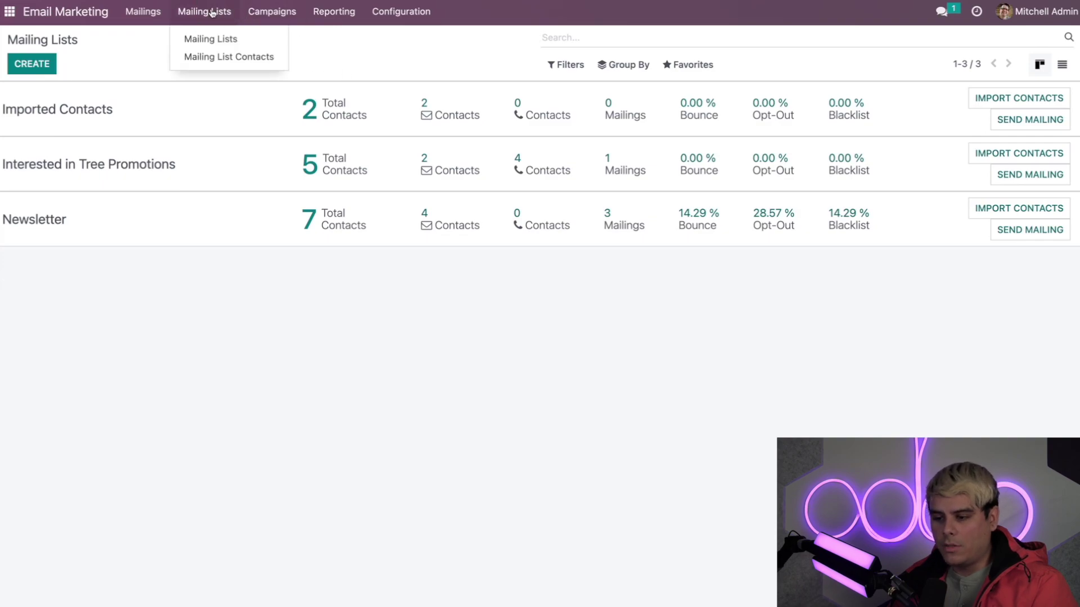
pyautogui.click(208, 59)
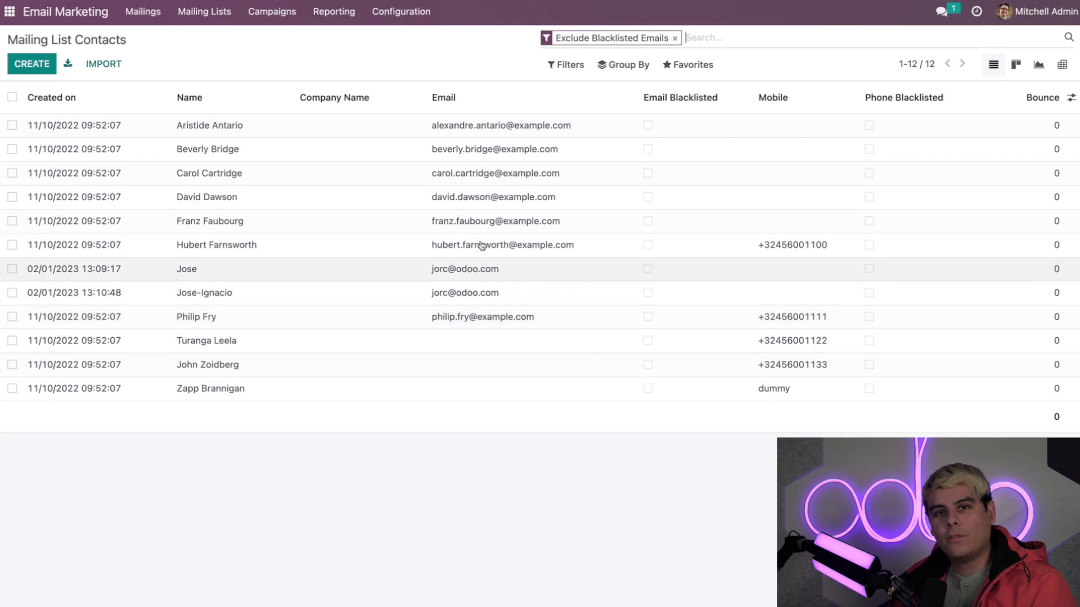
# Open the Mass Mailing Analysis report and chart it as a pie.
pyautogui.click(333, 12)
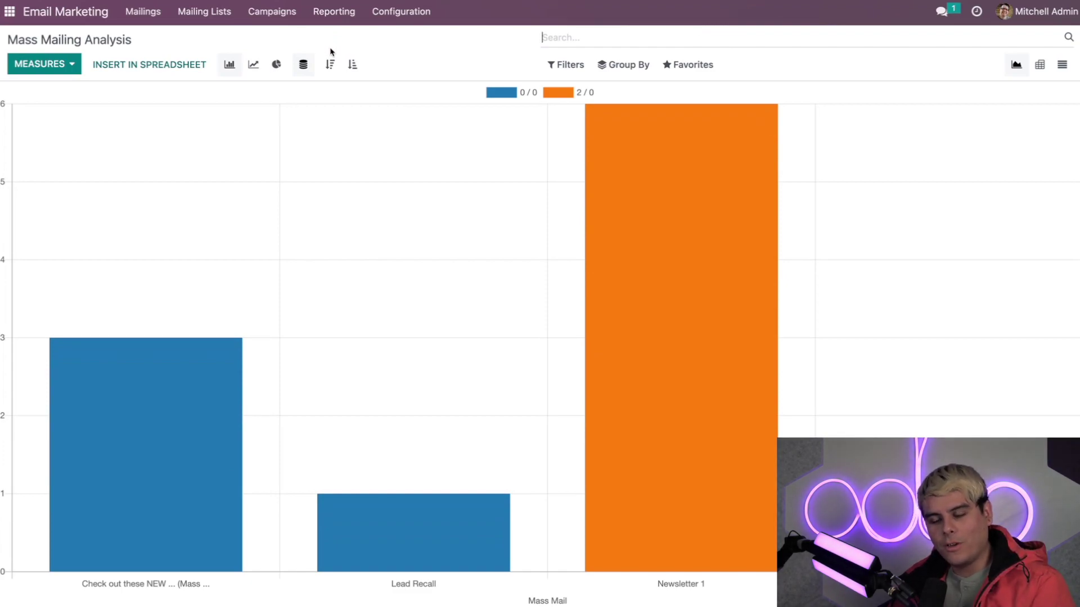
pyautogui.click(276, 65)
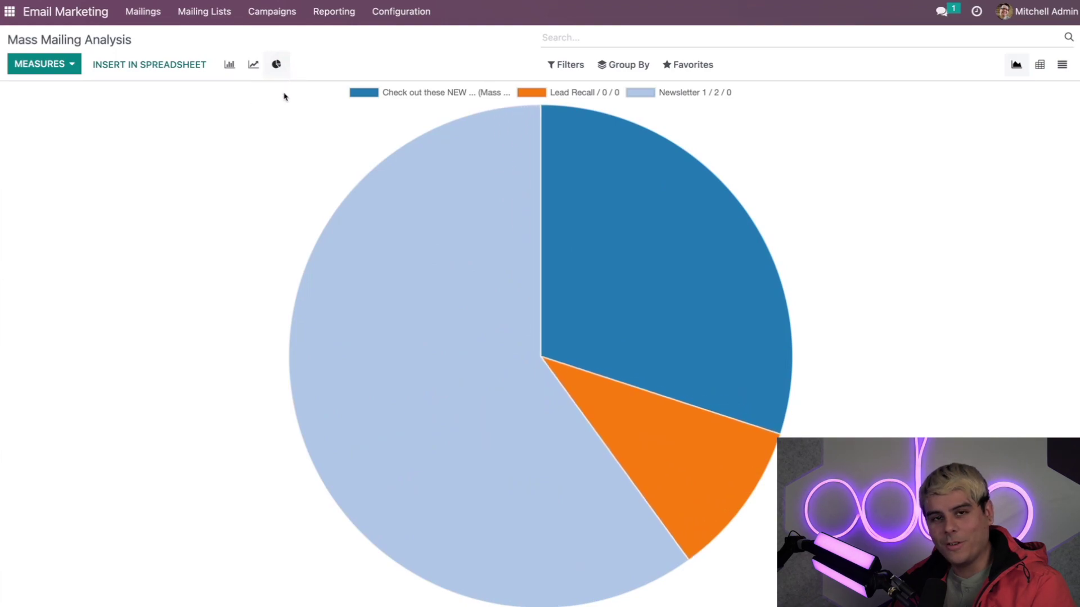